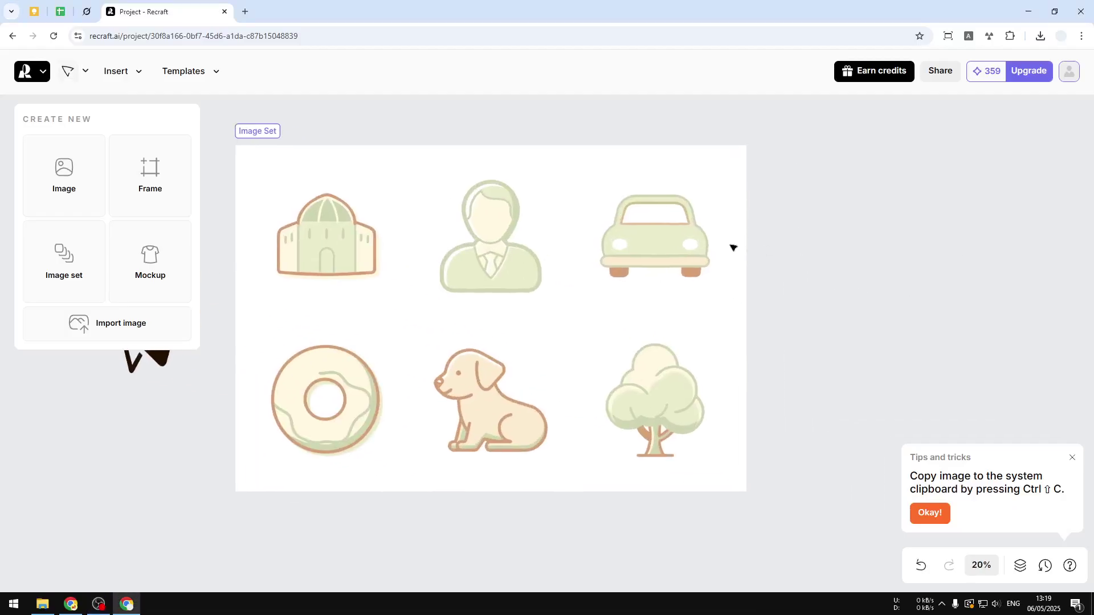
Step: Select the office worker icon, then the car icon, and clear the selection
{"action": "left_click", "coordinate": [429, 245]}
{"action": "scroll", "coordinate": [429, 245], "scroll_direction": "up", "scroll_amount": 2}
{"action": "scroll", "coordinate": [427, 244], "scroll_direction": "down", "scroll_amount": 1}
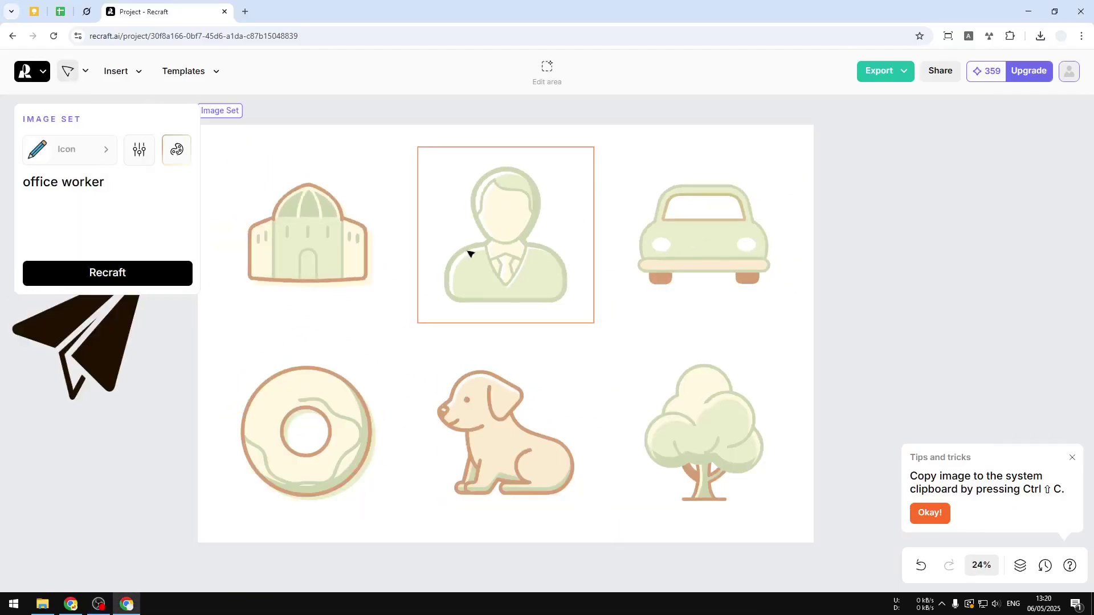
{"action": "left_click", "coordinate": [654, 269]}
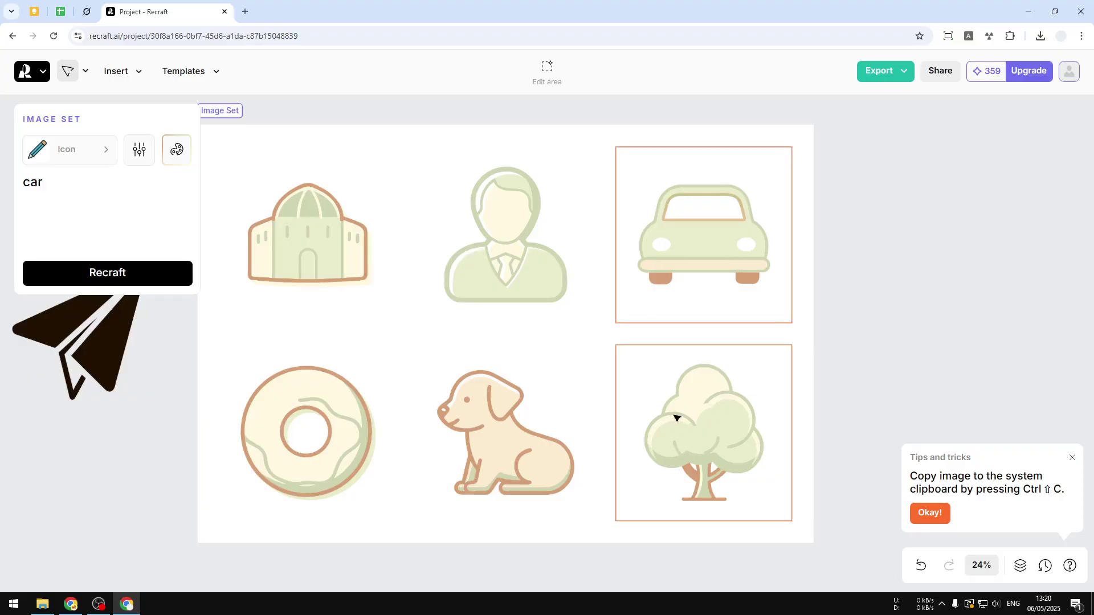
{"action": "left_click", "coordinate": [907, 327]}
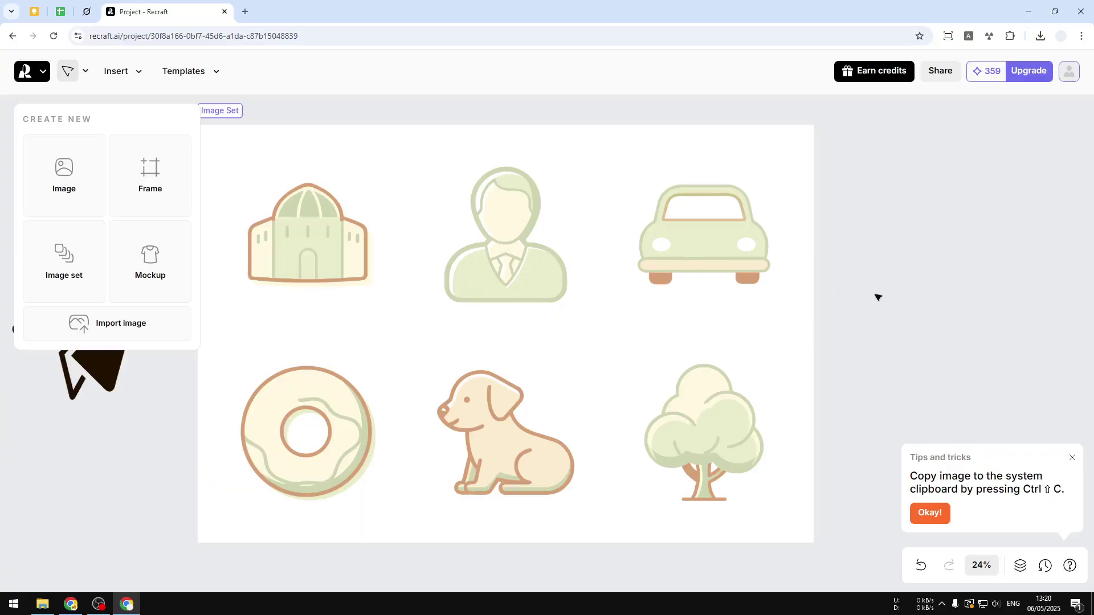
Step: Open a new browser tab and go to the Recraft projects page at recraft.ai/projects
{"action": "key", "text": "ctrl+t"}
{"action": "type", "text": "re"}
{"action": "key", "text": "Return"}
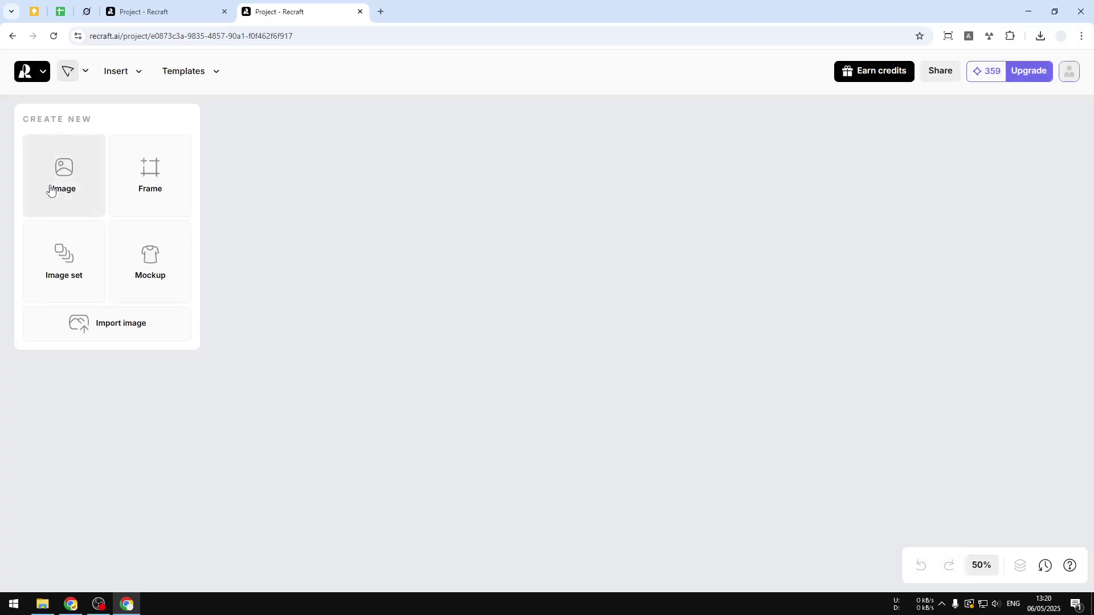
Step: Add a blank 1024×1024 image frame to the canvas with the Image card
{"action": "left_click", "coordinate": [56, 190]}
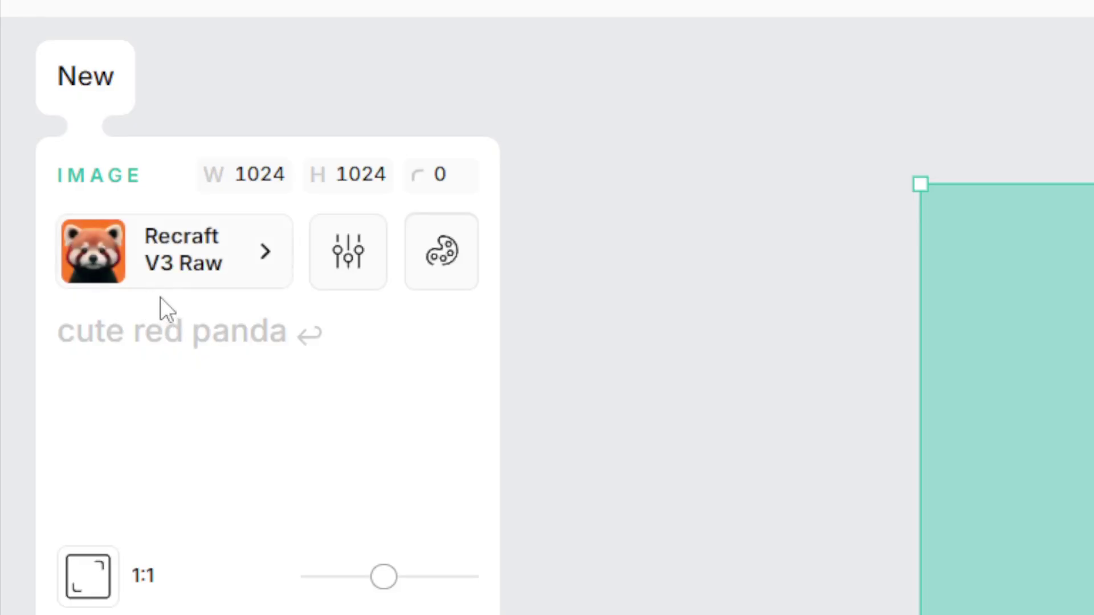
Step: Replace Recraft V3 Raw with the Icon style, found by searching 'ico'
{"action": "left_click", "coordinate": [207, 246]}
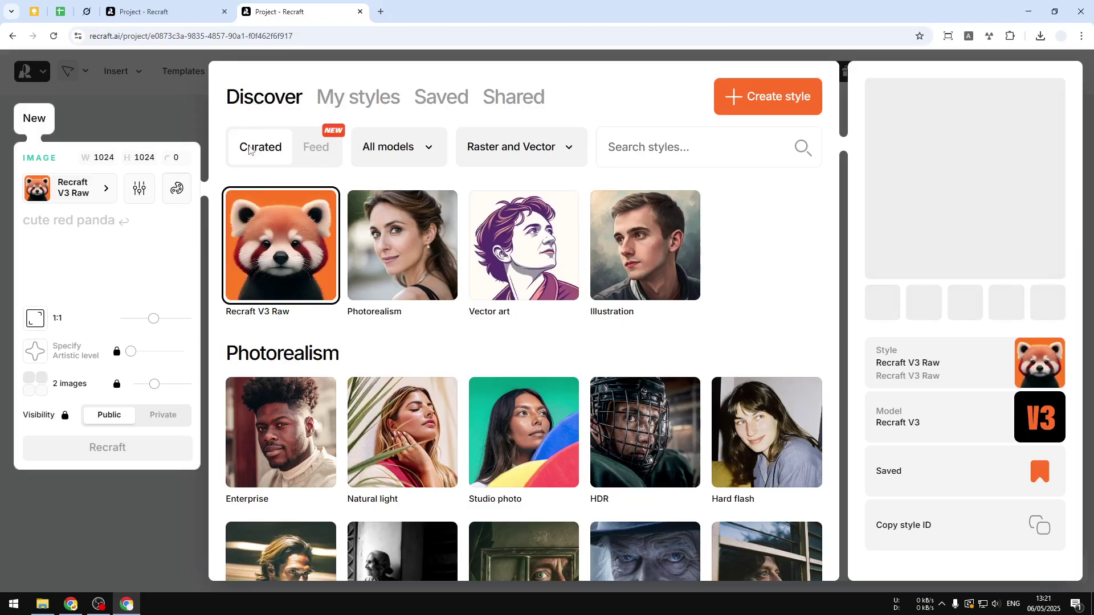
{"action": "left_click", "coordinate": [649, 142]}
{"action": "type", "text": "icon"}
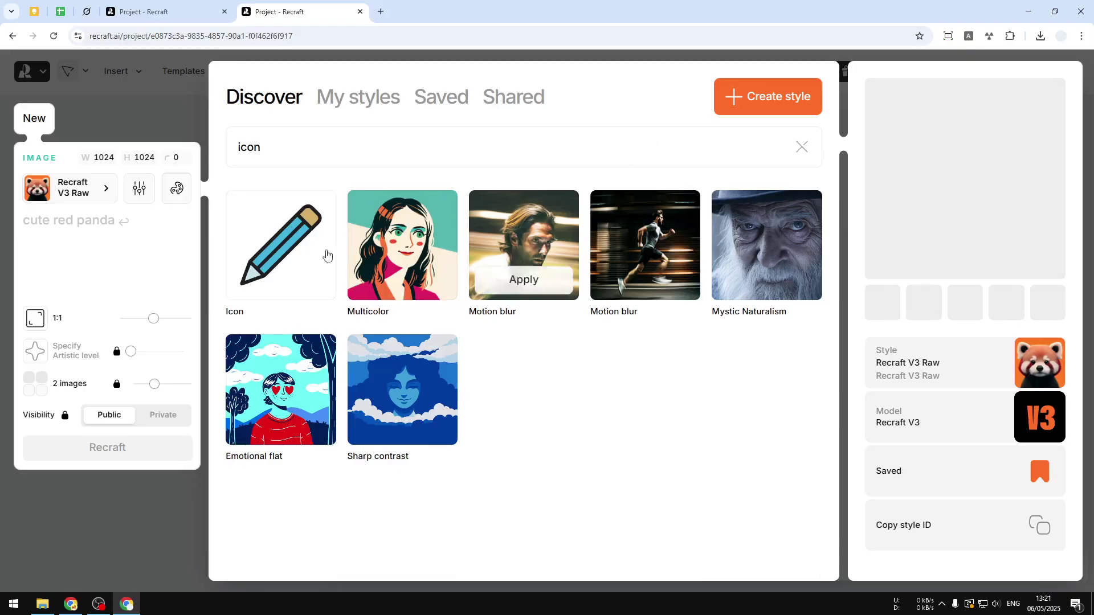
{"action": "mouse_move", "coordinate": [289, 281]}
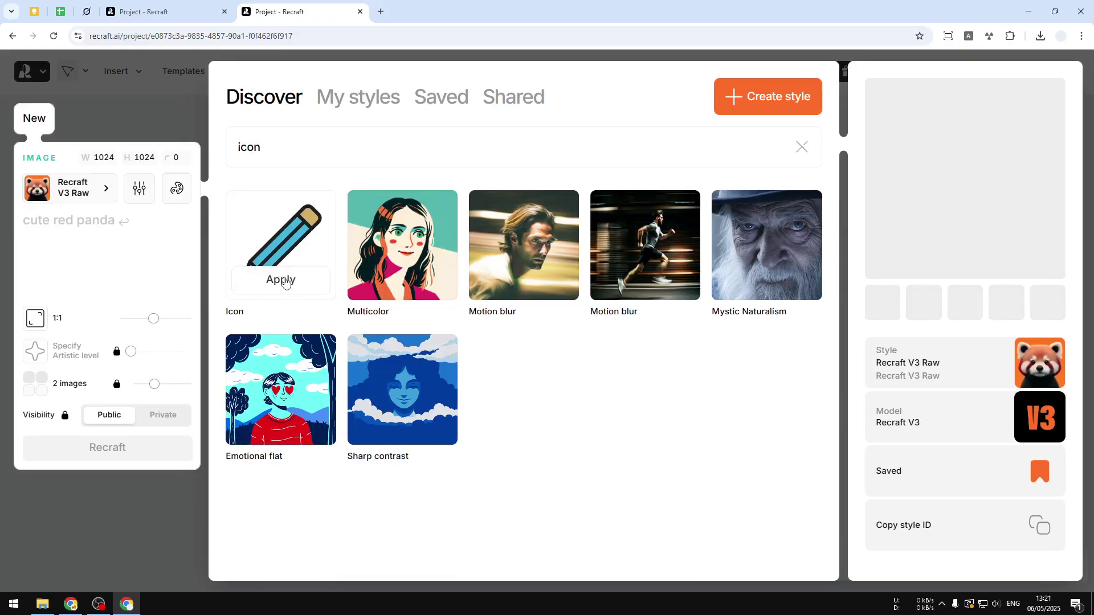
{"action": "left_click", "coordinate": [284, 281]}
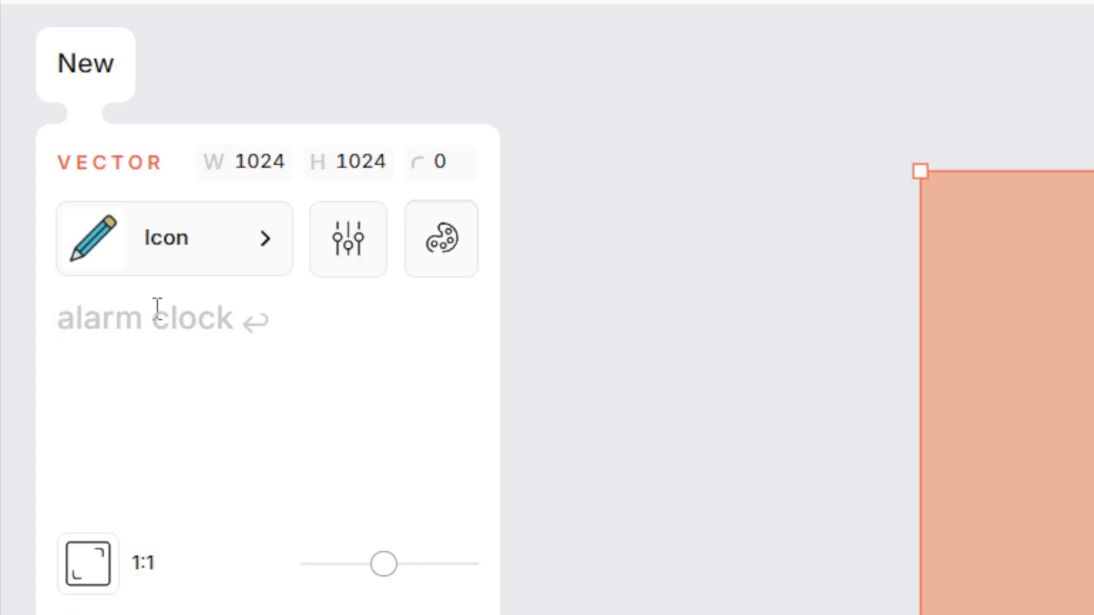
Step: Enter 'hamburger icon' as the prompt, briefly checking the negative prompt settings
{"action": "type", "text": "hamburger icon"}
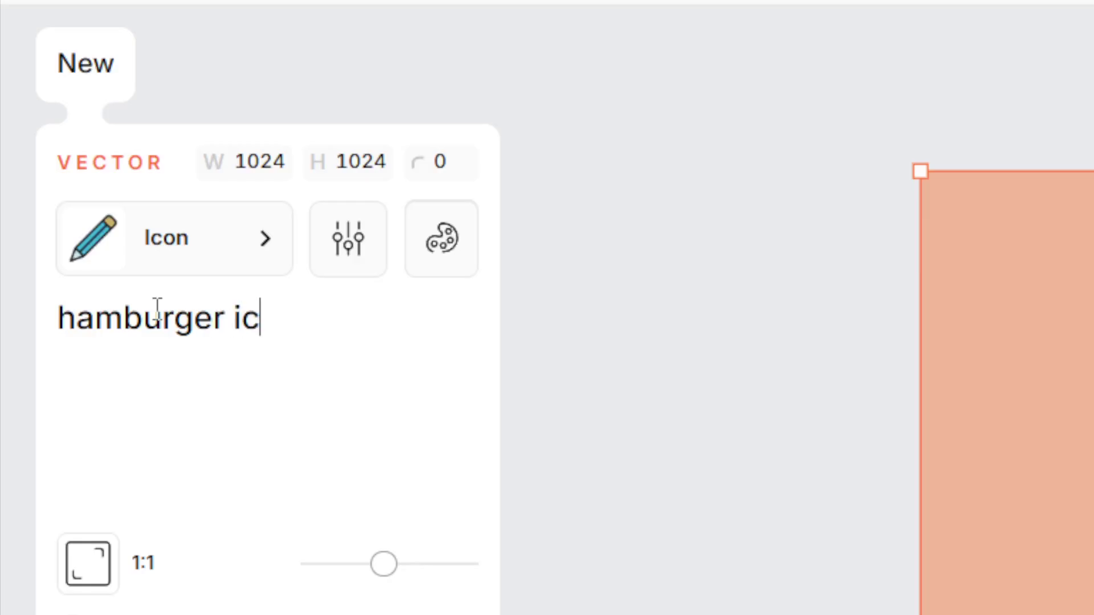
{"action": "left_click", "coordinate": [342, 265]}
{"action": "left_click", "coordinate": [386, 357]}
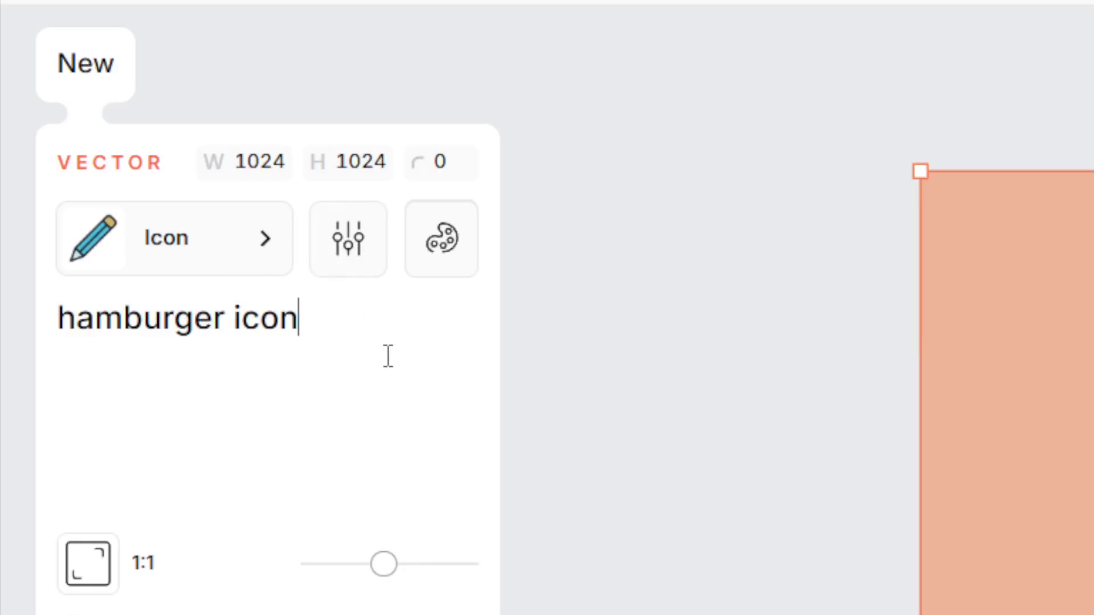
Step: Shuffle the suggested palettes and pick the rainbow red, orange, yellow and green palette
{"action": "left_click", "coordinate": [421, 285]}
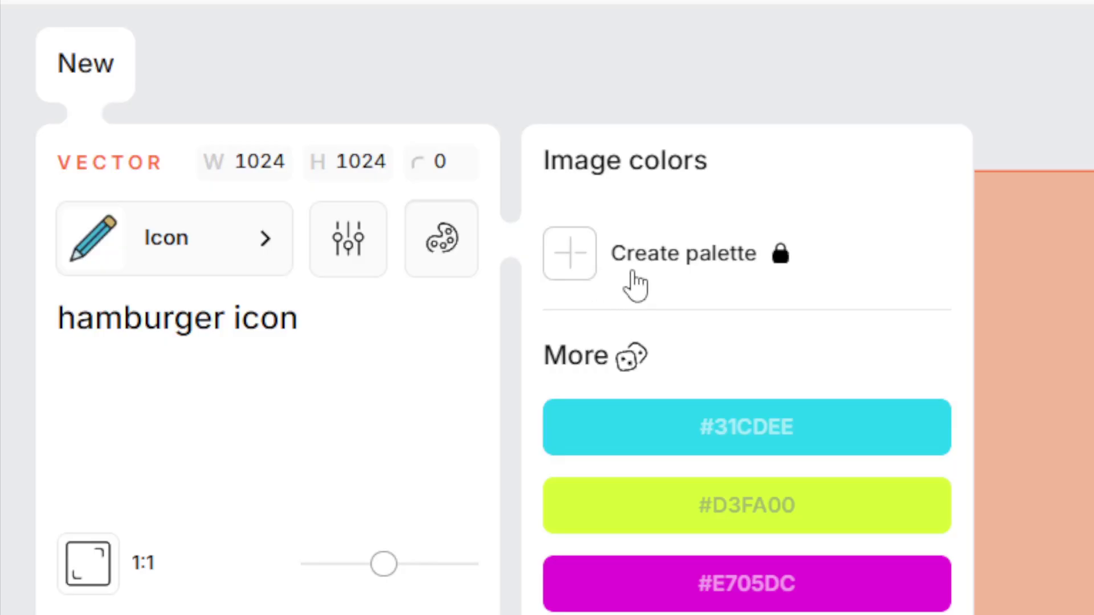
{"action": "left_click", "coordinate": [633, 359]}
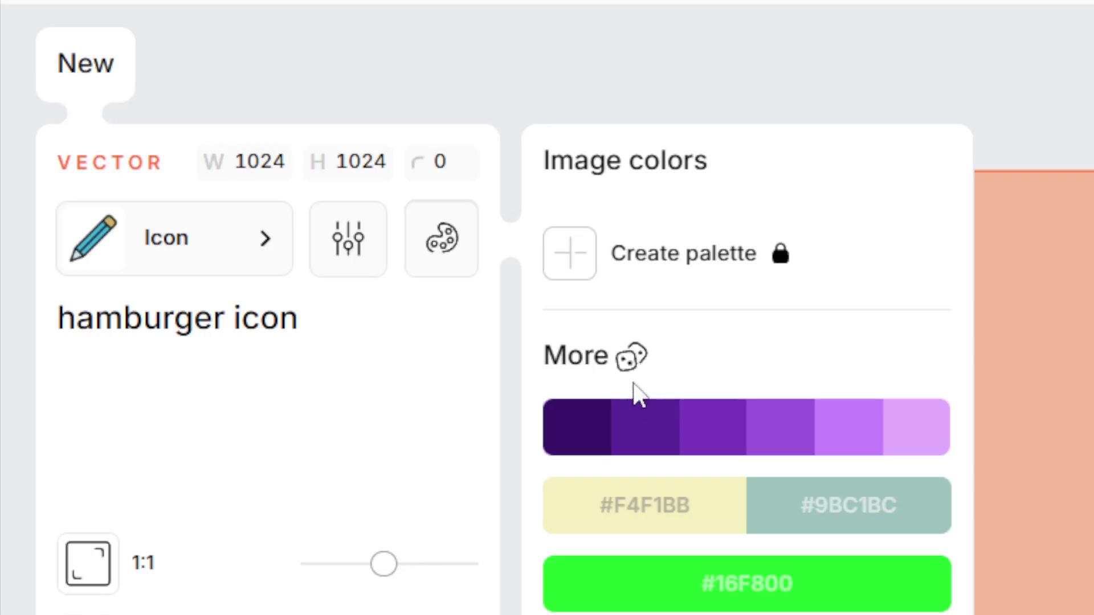
{"action": "left_click", "coordinate": [632, 362]}
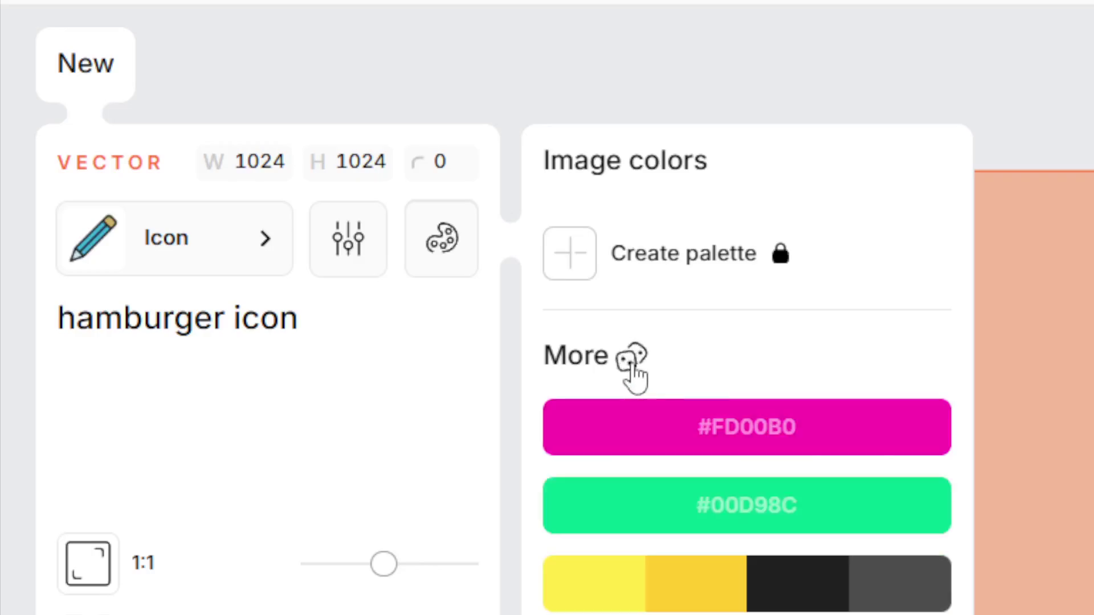
{"action": "left_click", "coordinate": [631, 360]}
{"action": "left_click", "coordinate": [632, 360]}
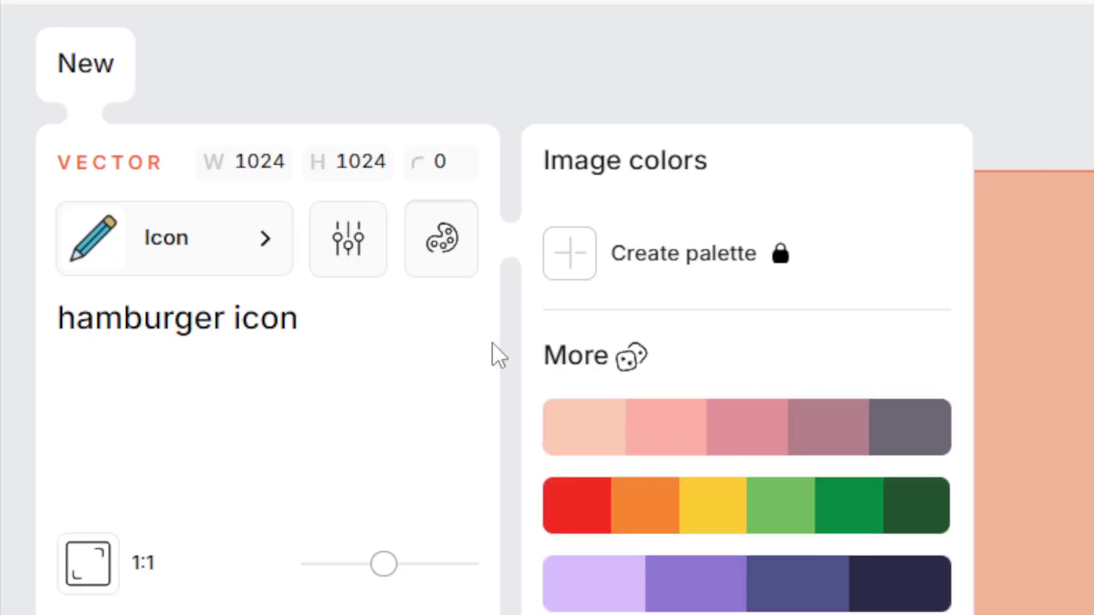
{"action": "left_click", "coordinate": [796, 515]}
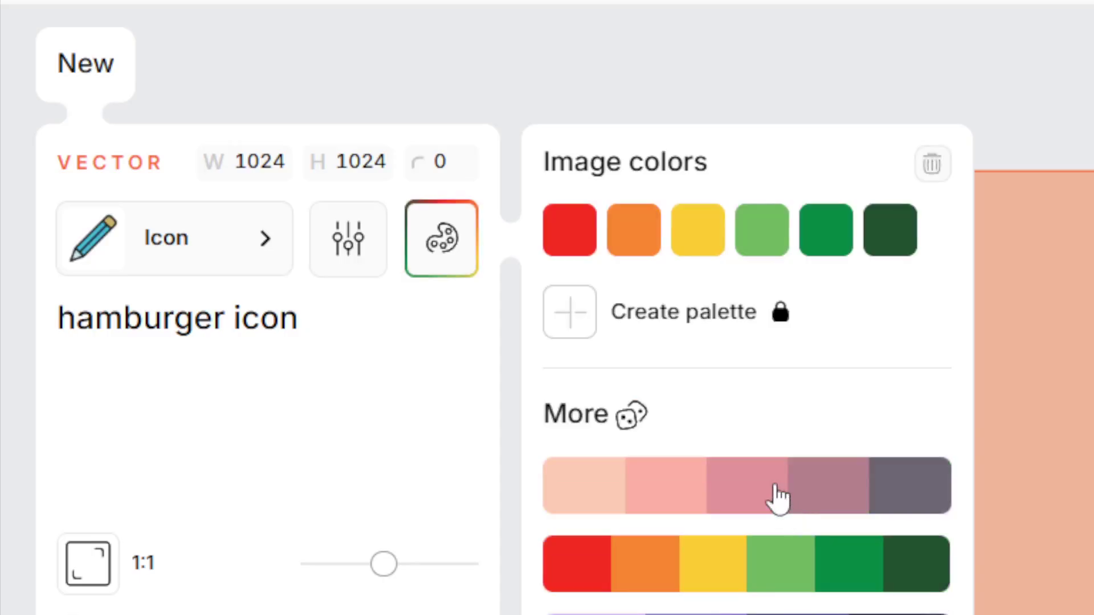
{"action": "left_click", "coordinate": [240, 452]}
{"action": "scroll", "coordinate": [370, 502], "scroll_direction": "down", "scroll_amount": 4}
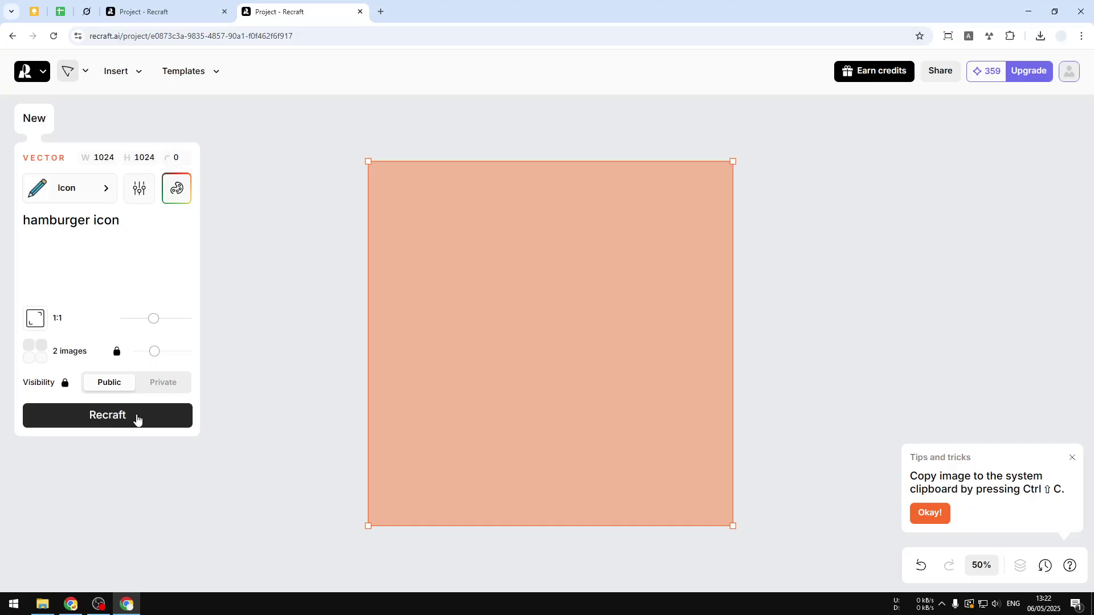
Step: Generate two Icon-style hamburger images in the chosen red, orange and green palette
{"action": "left_click", "coordinate": [134, 418]}
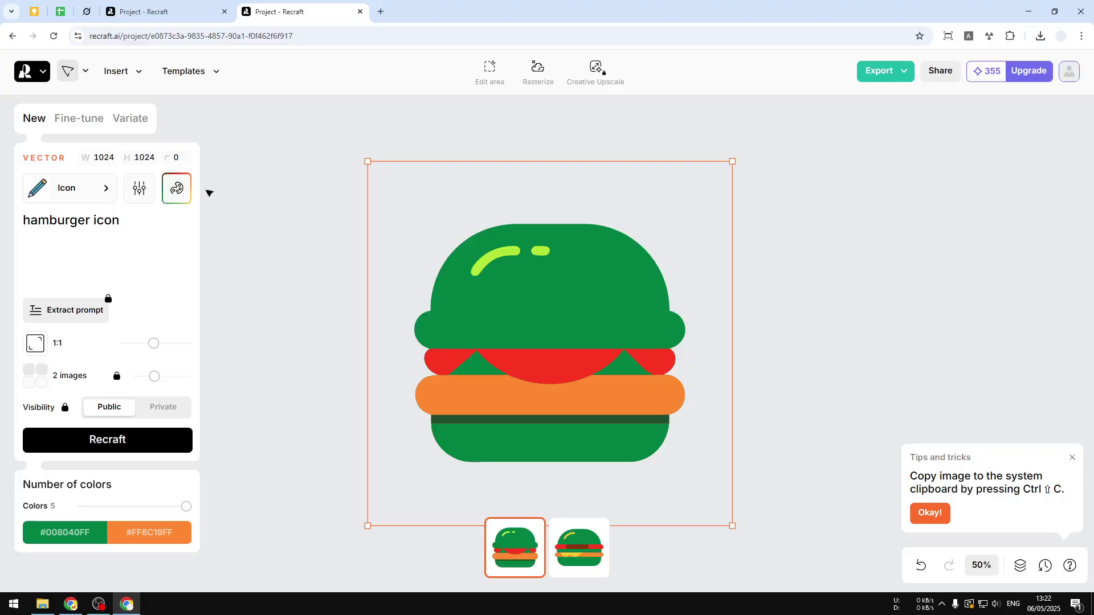
Step: Shuffle palettes, choose the cyan, teal and orange palette, and regenerate the burgers
{"action": "left_click", "coordinate": [176, 190]}
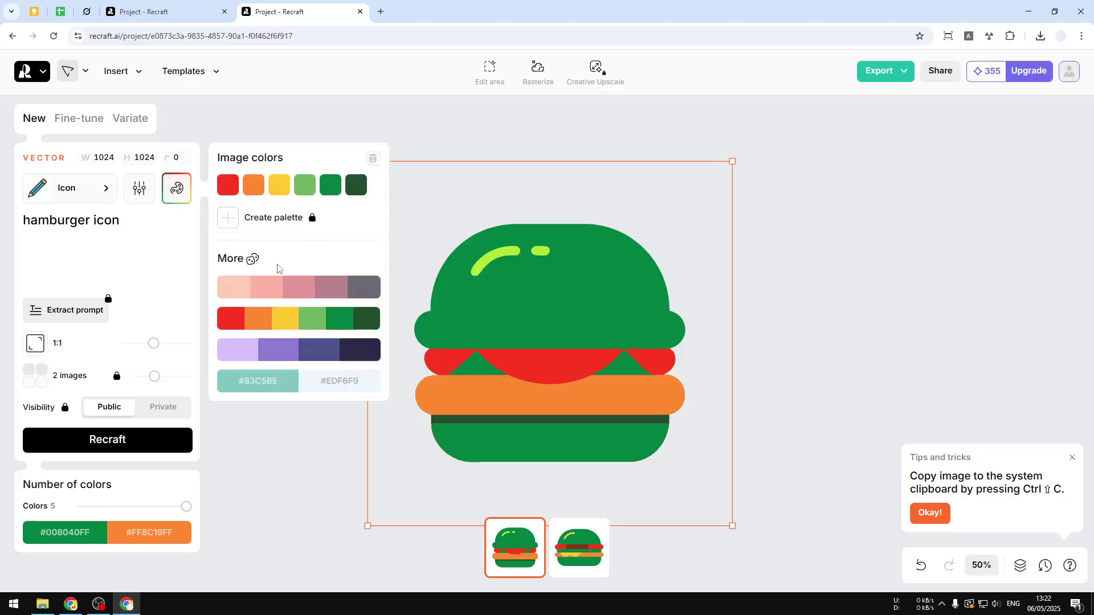
{"action": "left_click", "coordinate": [251, 260]}
{"action": "left_click", "coordinate": [251, 261]}
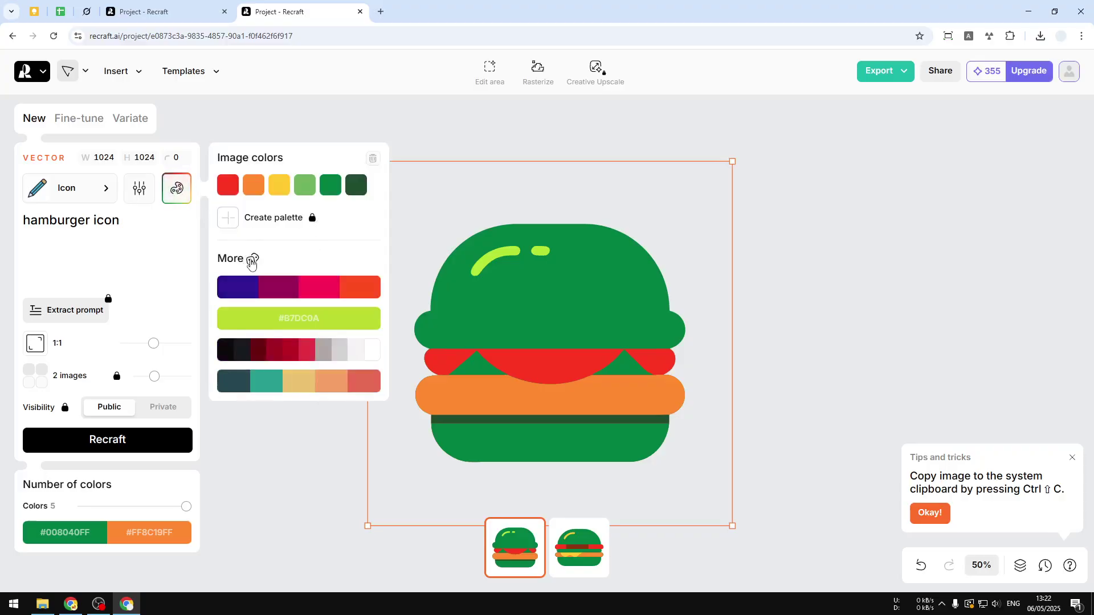
{"action": "left_click", "coordinate": [251, 262]}
{"action": "left_click", "coordinate": [254, 261]}
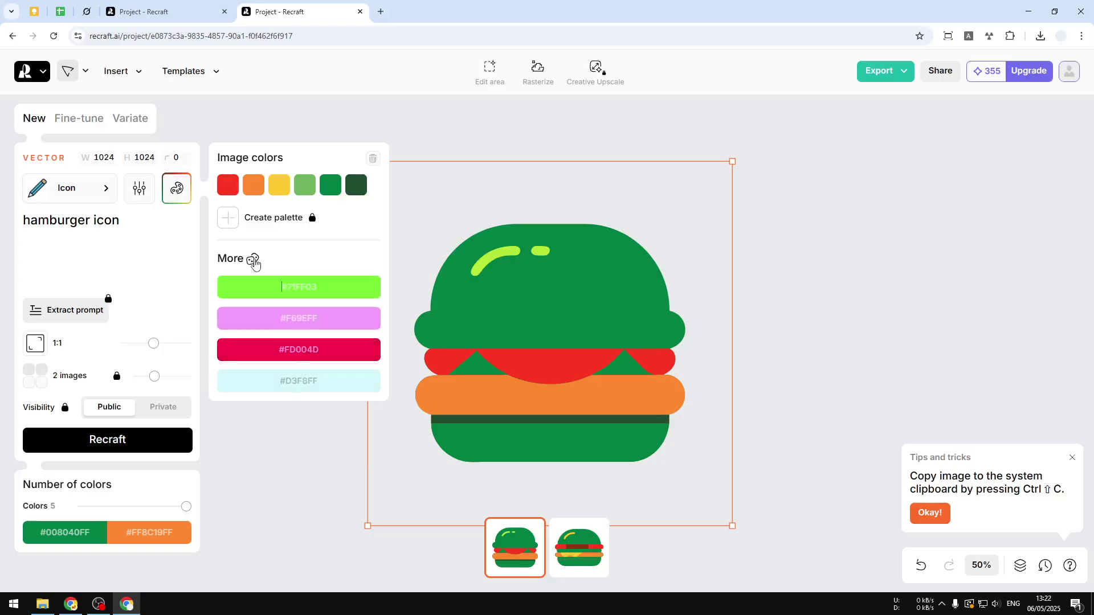
{"action": "left_click", "coordinate": [253, 262]}
{"action": "left_click", "coordinate": [253, 261]}
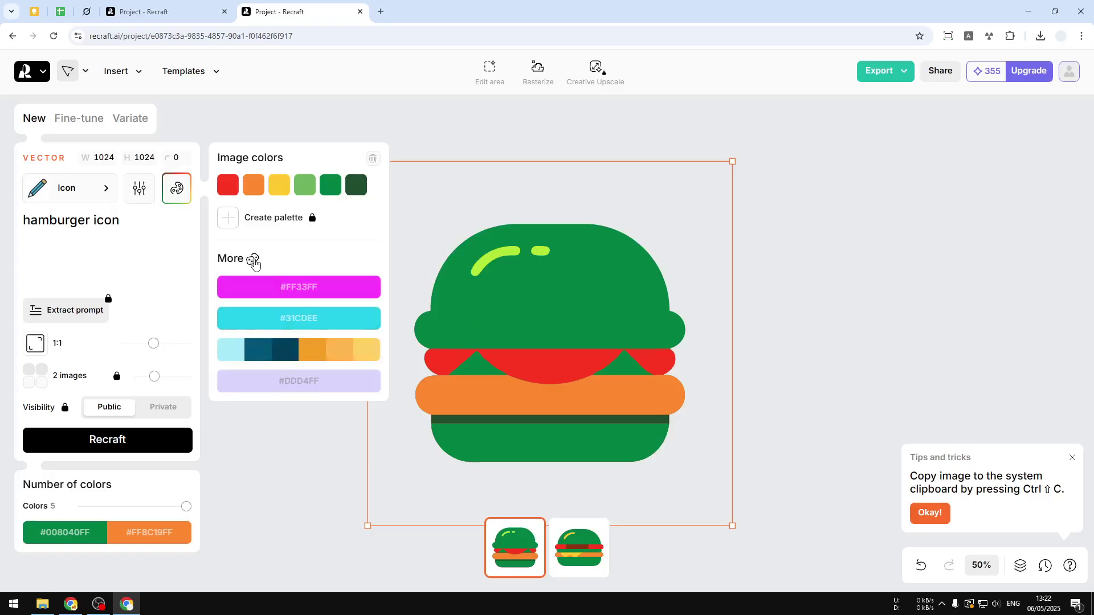
{"action": "left_click", "coordinate": [299, 349]}
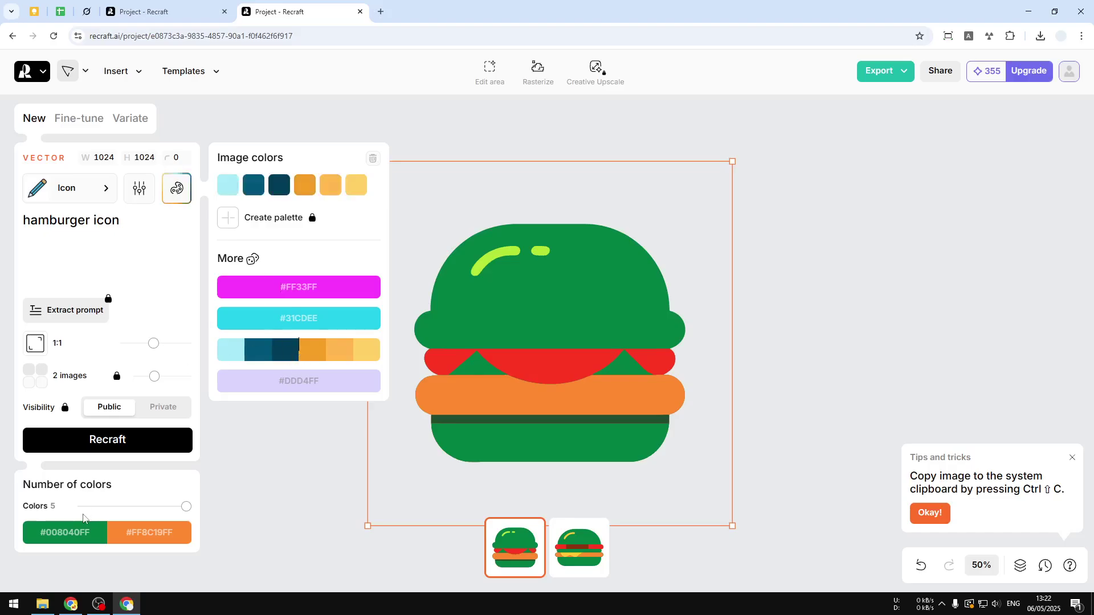
{"action": "left_click", "coordinate": [109, 439]}
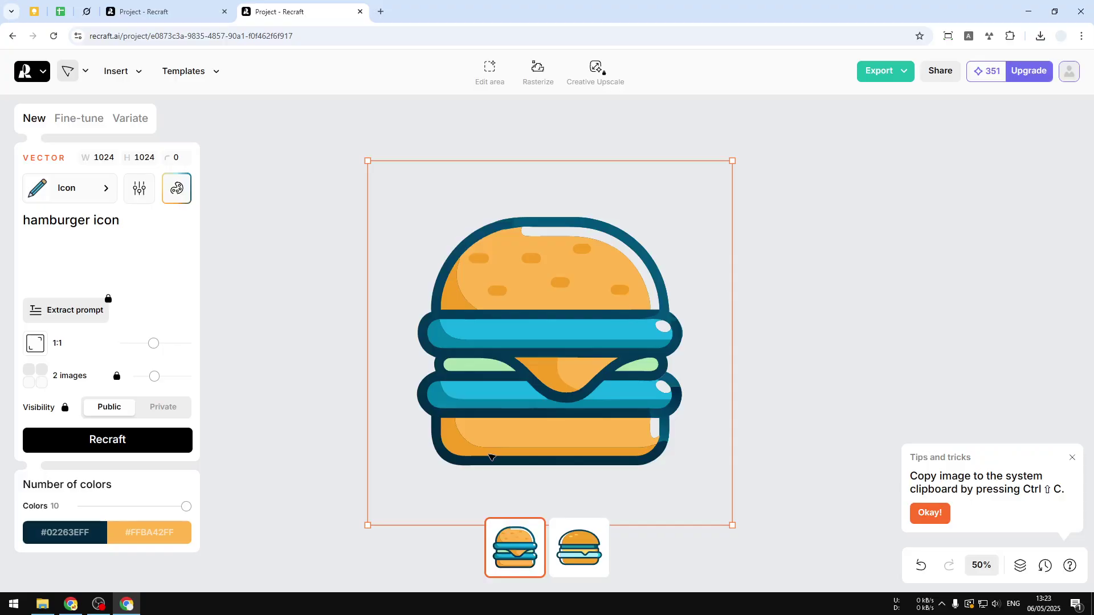
Step: Compare both generated burgers, then dismiss the right-click export options and deselect
{"action": "left_click", "coordinate": [582, 553]}
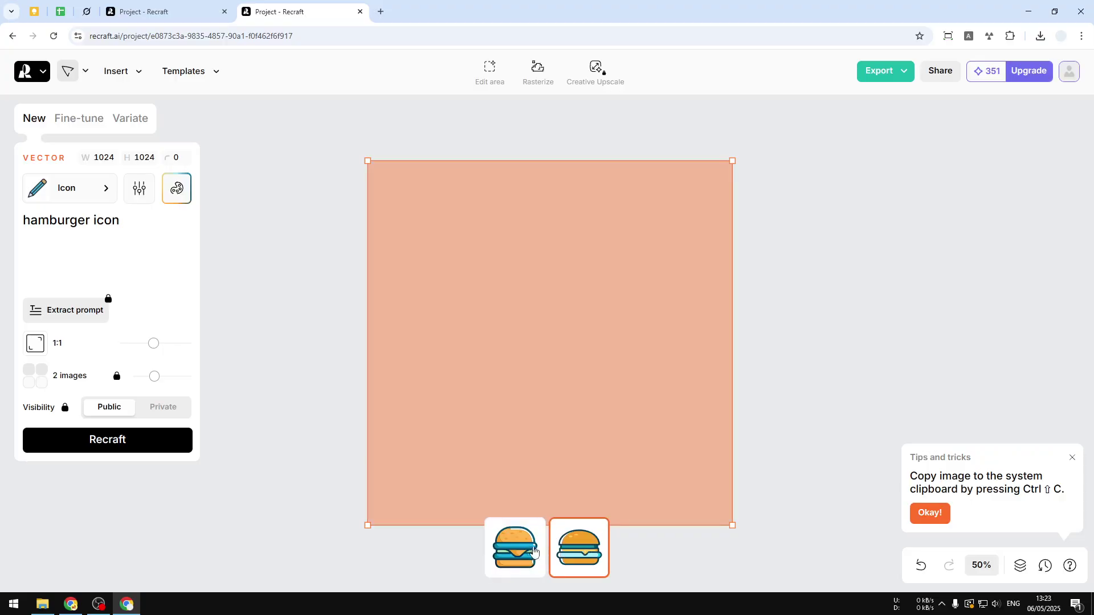
{"action": "left_click", "coordinate": [534, 551]}
{"action": "right_click", "coordinate": [608, 289]}
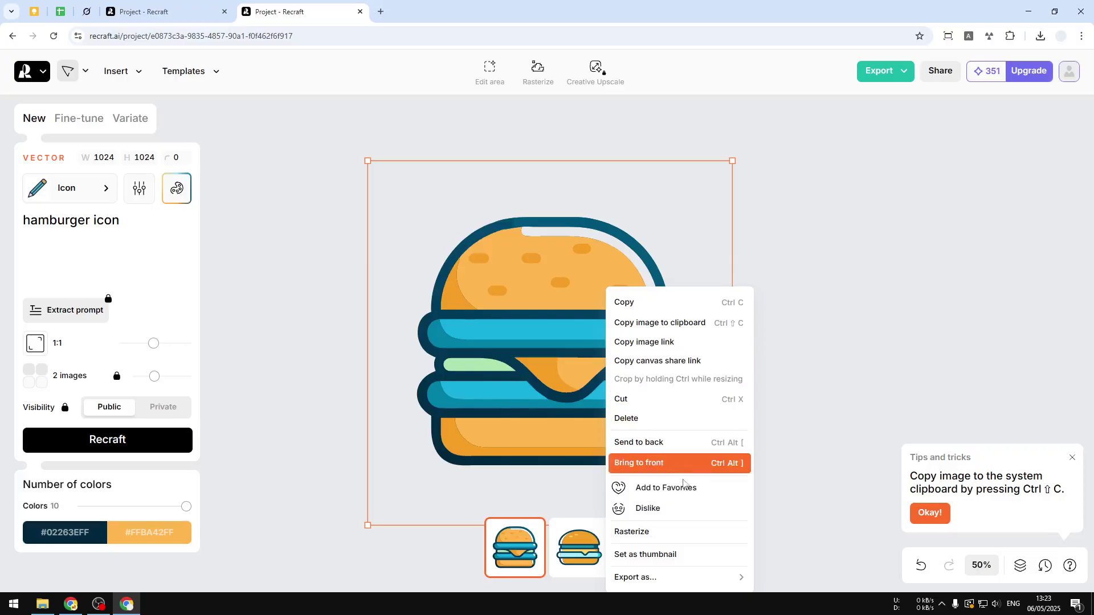
{"action": "mouse_move", "coordinate": [664, 578]}
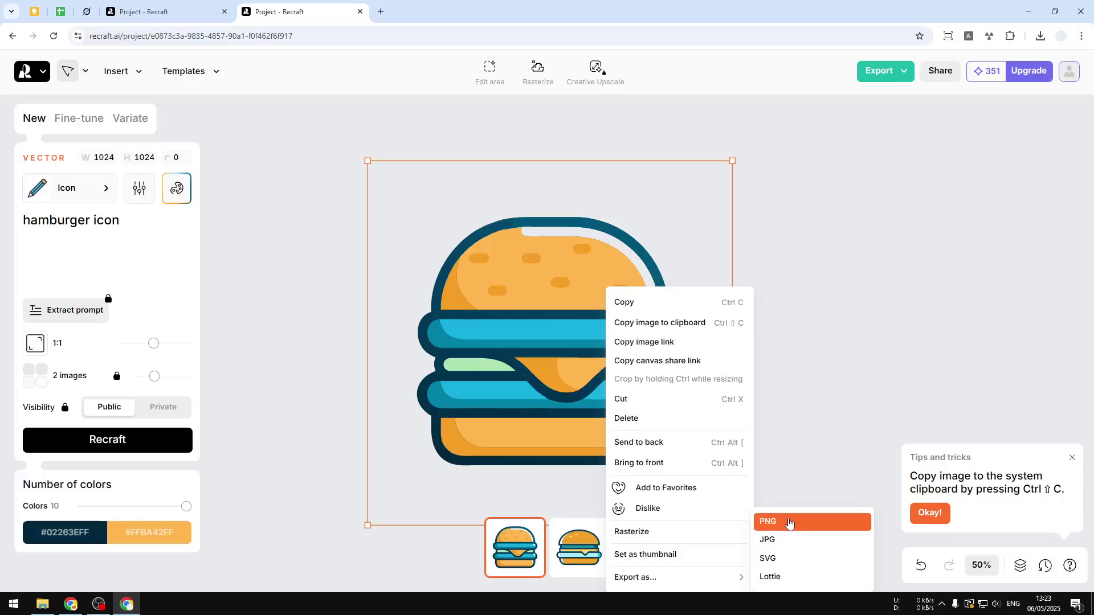
{"action": "left_click", "coordinate": [832, 337]}
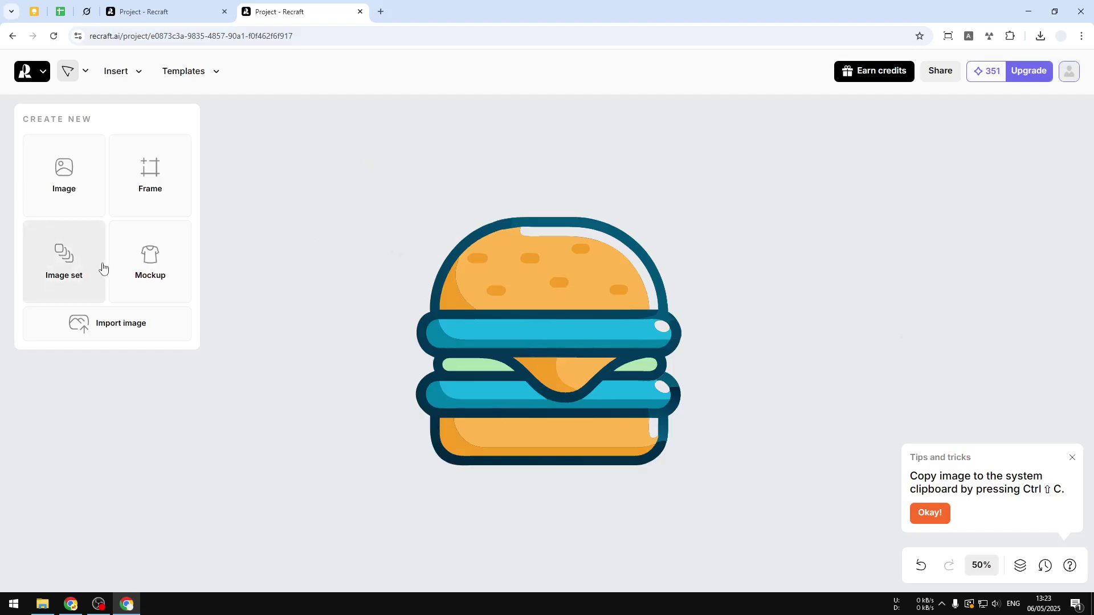
{"action": "left_click_drag", "start_coordinate": [872, 330], "coordinate": [526, 295]}
{"action": "scroll", "coordinate": [422, 213], "scroll_direction": "left", "scroll_amount": 3}
{"action": "scroll", "coordinate": [421, 214], "scroll_direction": "up", "scroll_amount": 1}
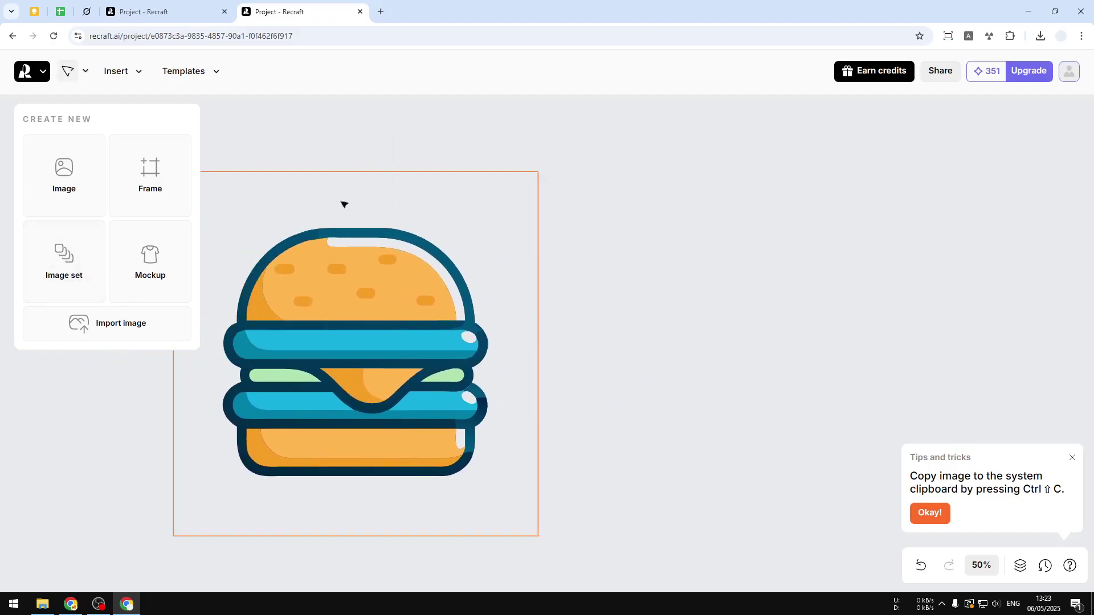
{"action": "left_click", "coordinate": [199, 4]}
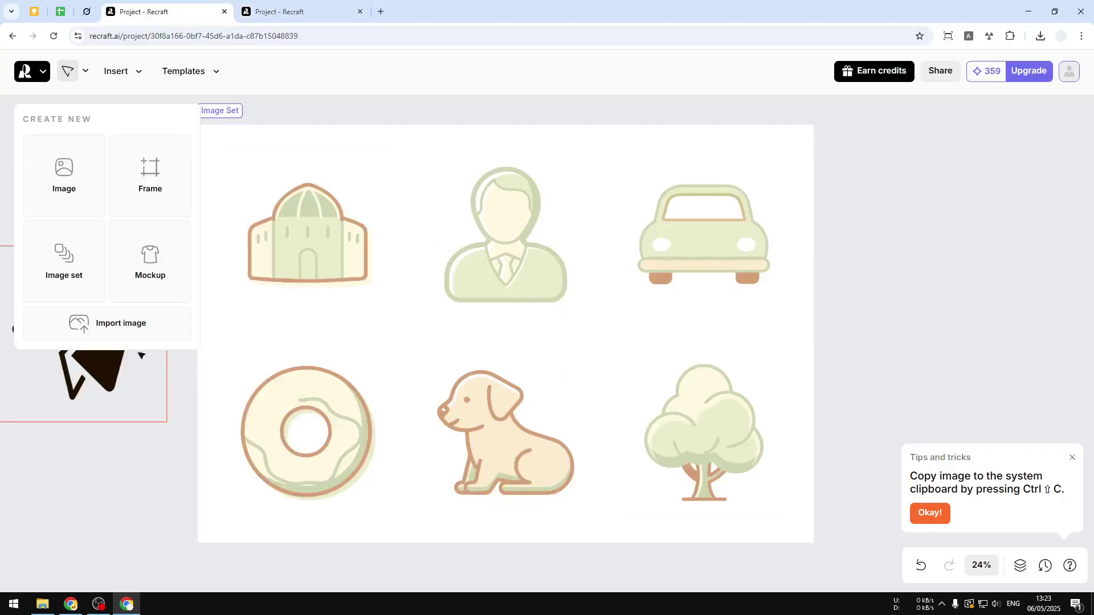
{"action": "left_click", "coordinate": [723, 142]}
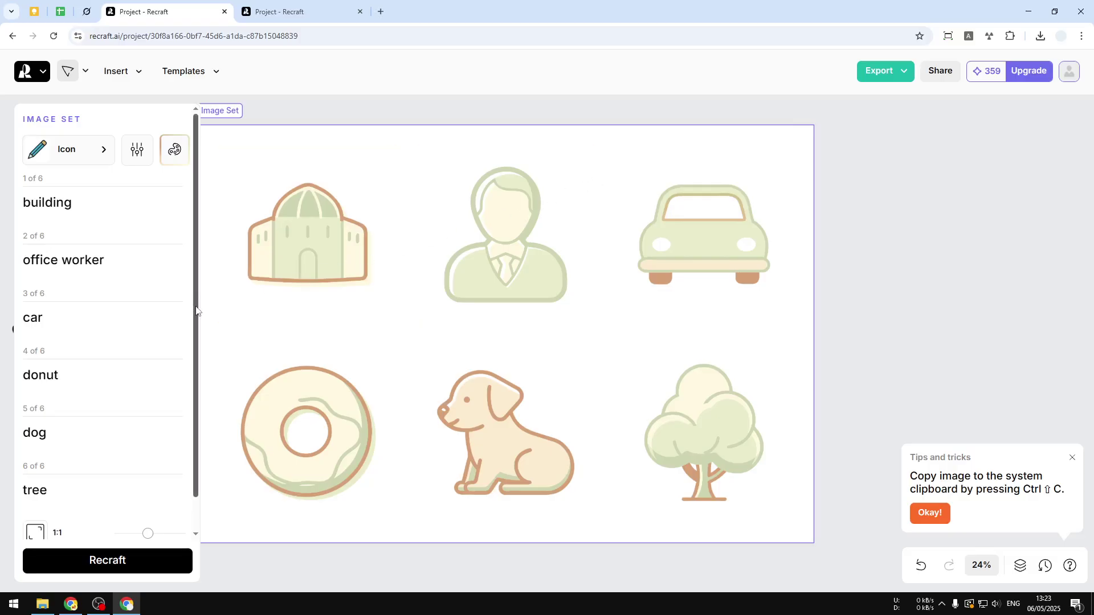
{"action": "left_click", "coordinate": [294, 3]}
{"action": "scroll", "coordinate": [741, 291], "scroll_direction": "right", "scroll_amount": 4}
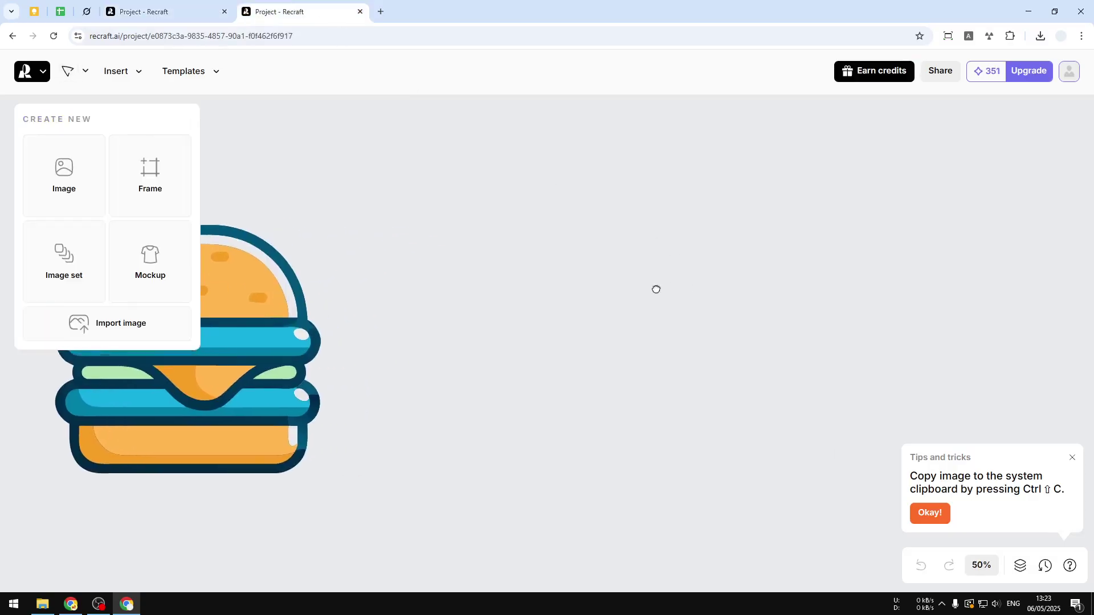
Step: Add a six-image set beside the burger and select the whole set
{"action": "left_click", "coordinate": [62, 268]}
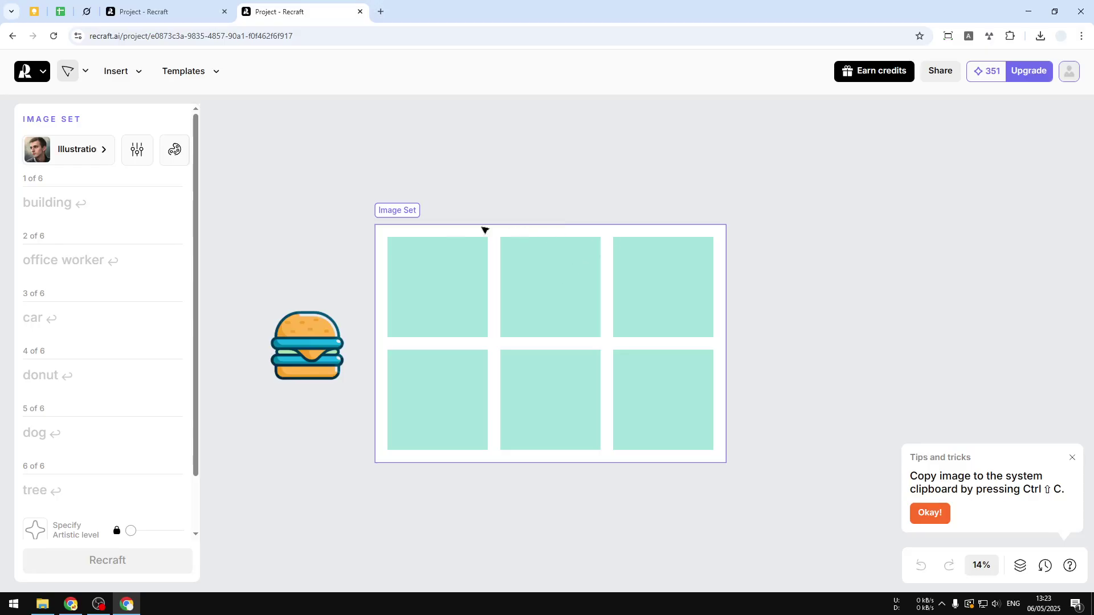
{"action": "left_click", "coordinate": [423, 273]}
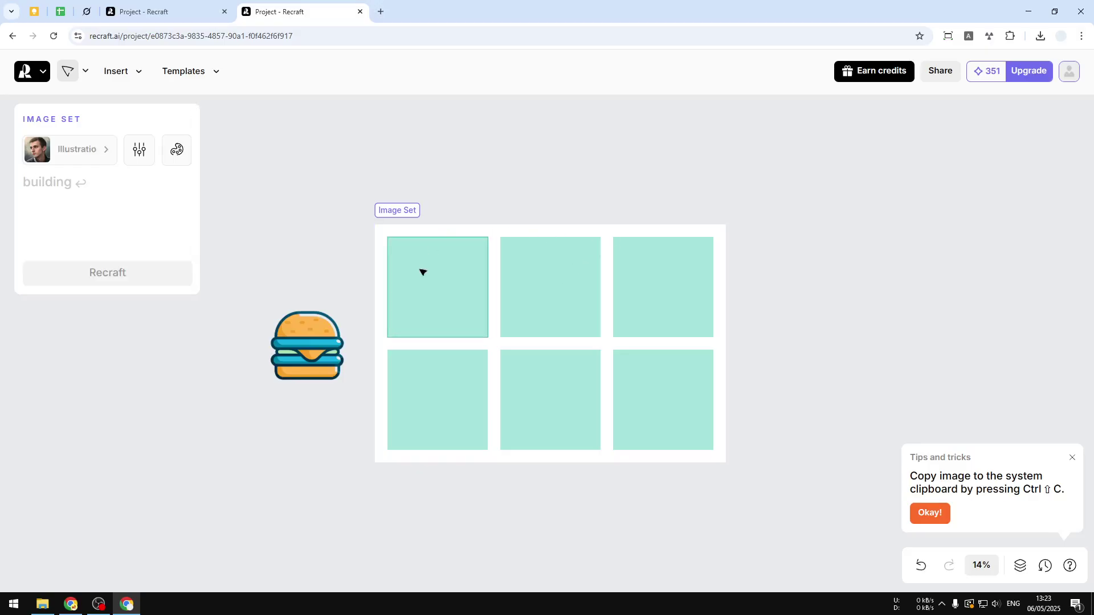
{"action": "left_click", "coordinate": [445, 233]}
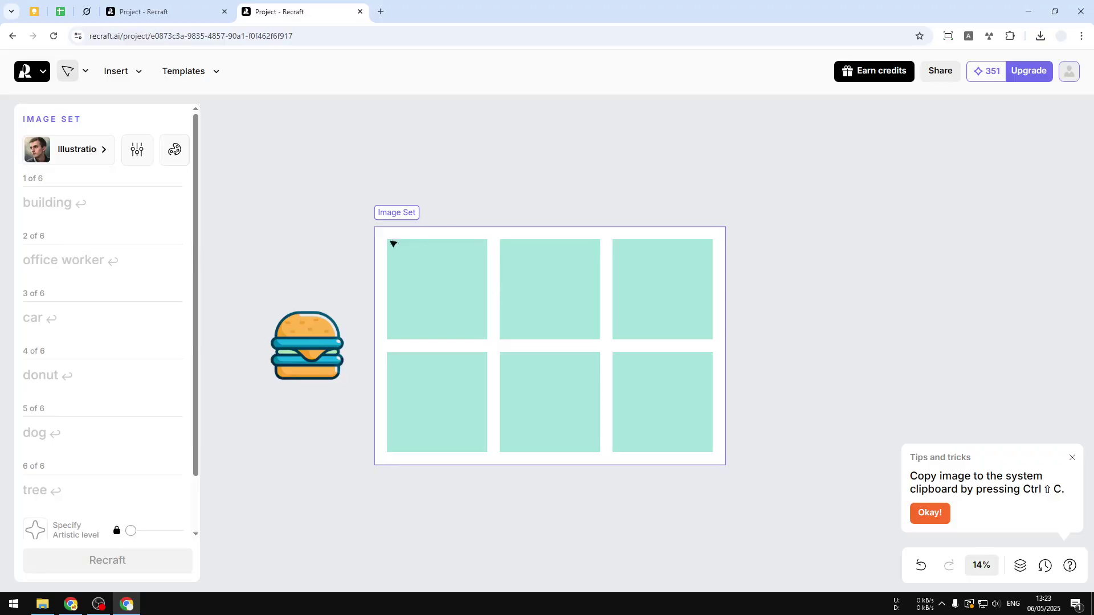
Step: Apply the Icon style to the image set after searching styles for 'icon'
{"action": "left_click", "coordinate": [81, 149]}
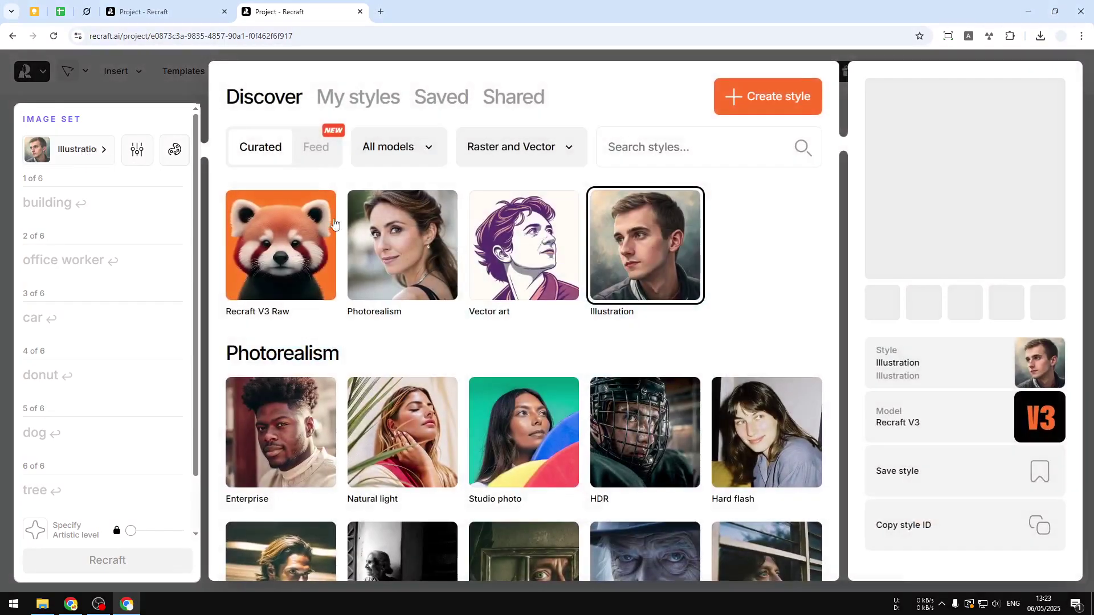
{"action": "left_click", "coordinate": [679, 141]}
{"action": "type", "text": "icon"}
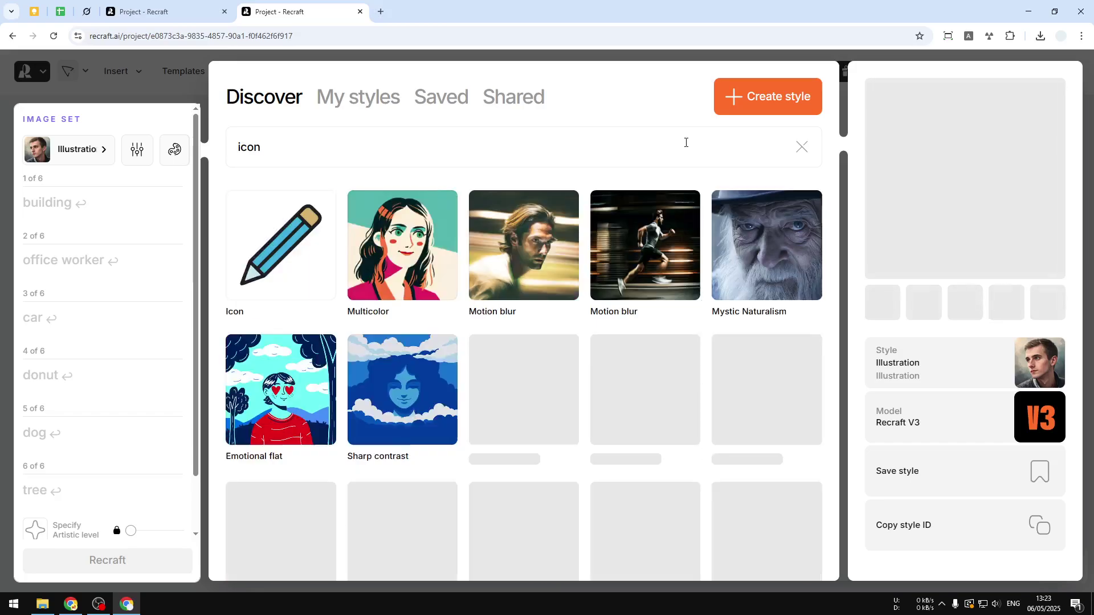
{"action": "left_click", "coordinate": [247, 283]}
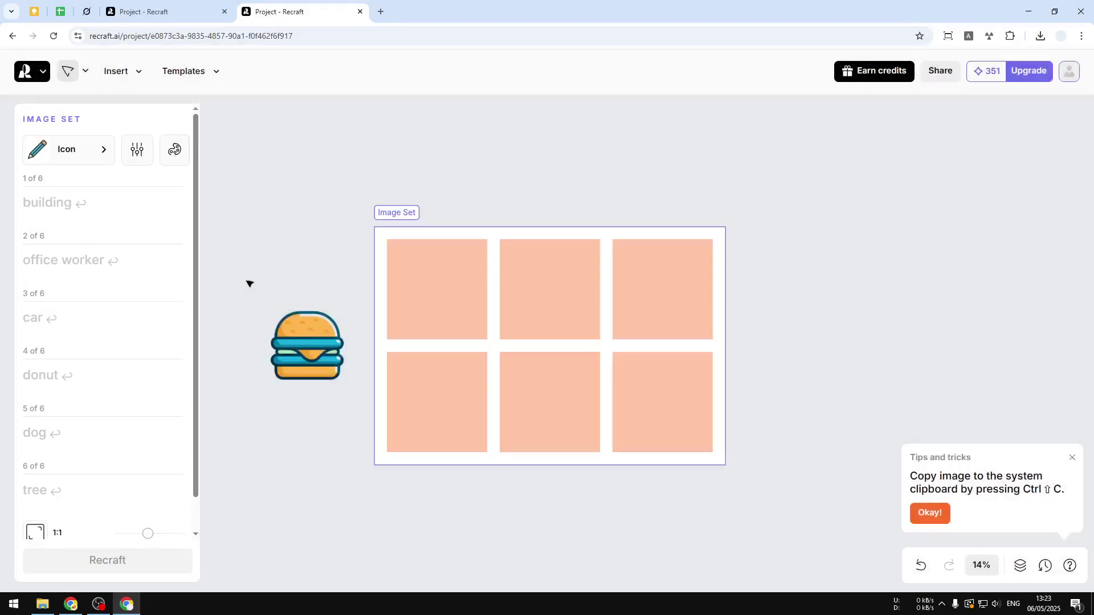
Step: Set the top-row prompts to iphone, ipad and ipod
{"action": "left_click", "coordinate": [447, 277]}
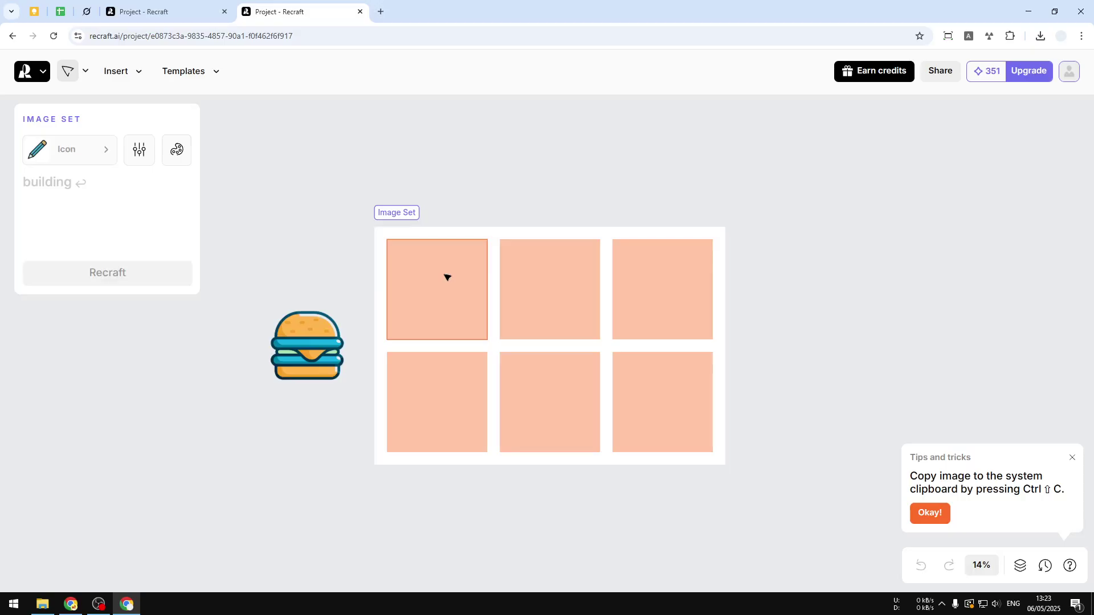
{"action": "left_click", "coordinate": [78, 193]}
{"action": "type", "text": "iphone"}
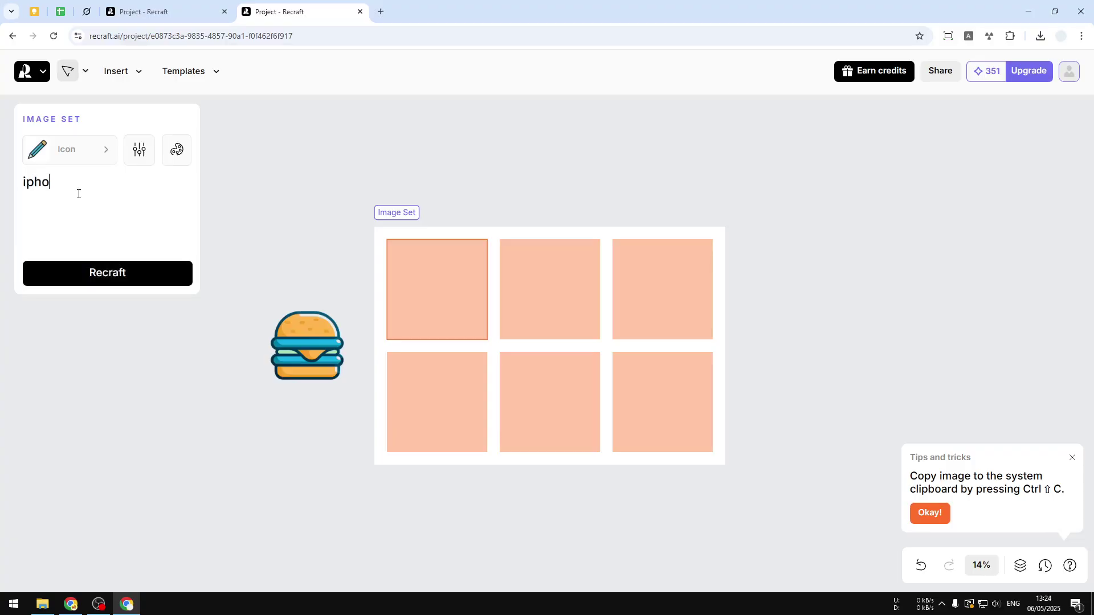
{"action": "left_click", "coordinate": [547, 313]}
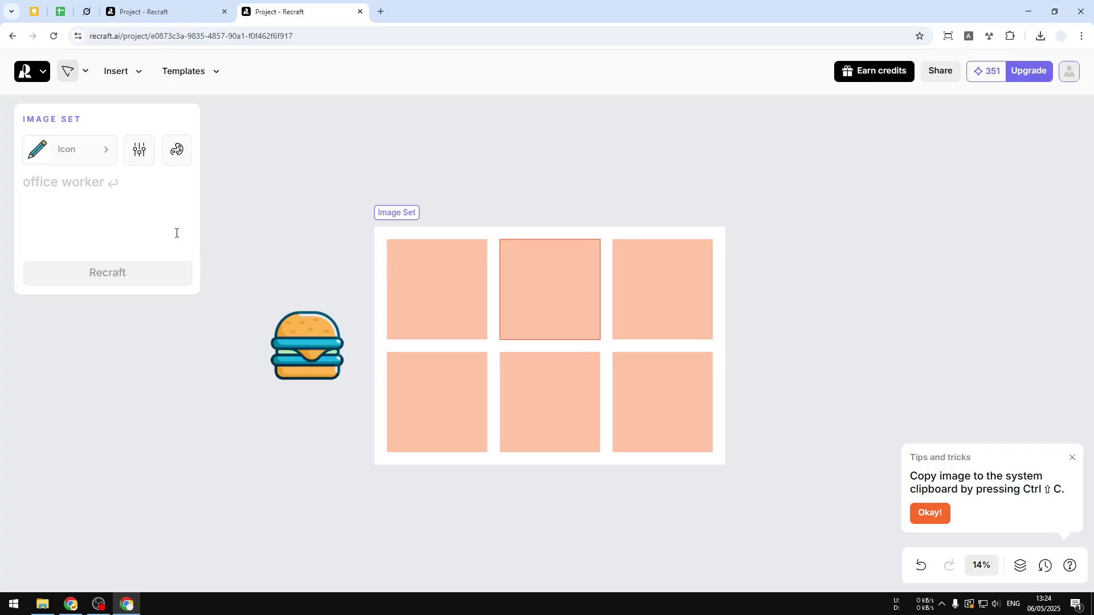
{"action": "left_click", "coordinate": [114, 210]}
{"action": "type", "text": "ipad"}
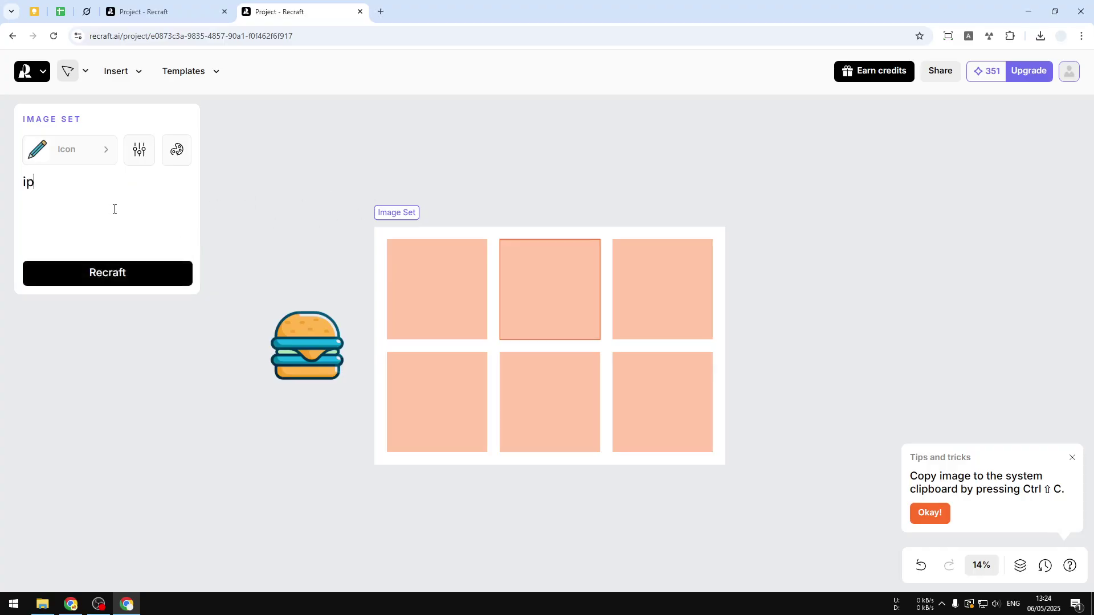
{"action": "left_click", "coordinate": [651, 295]}
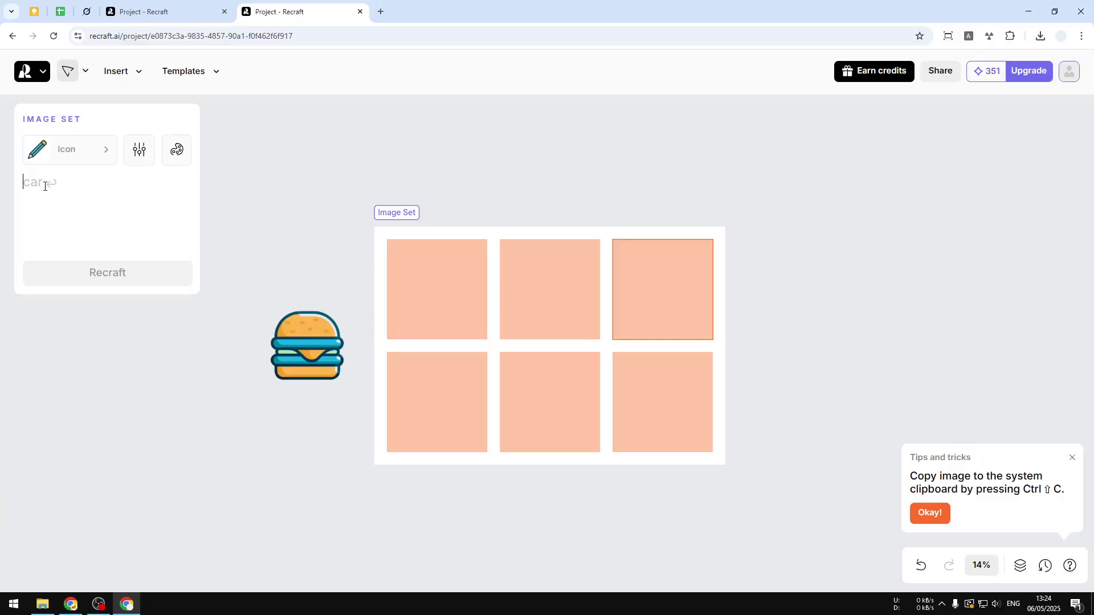
{"action": "type", "text": "ipod"}
Step: Set the bottom-row prompts to macbook, imac and apple watch, then review the whole set
{"action": "left_click", "coordinate": [427, 403]}
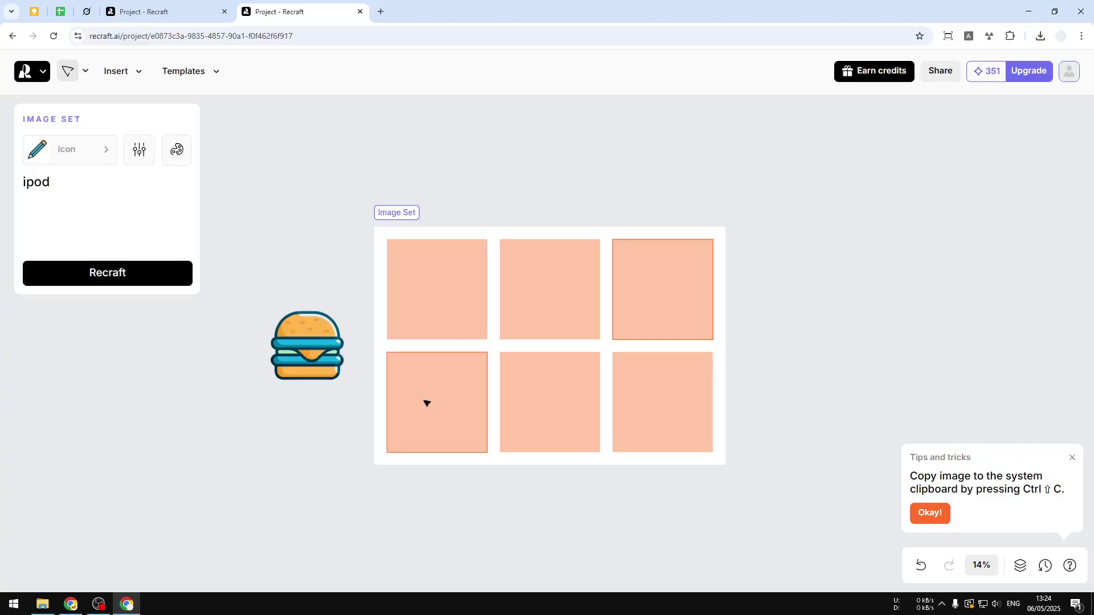
{"action": "type", "text": "macbook"}
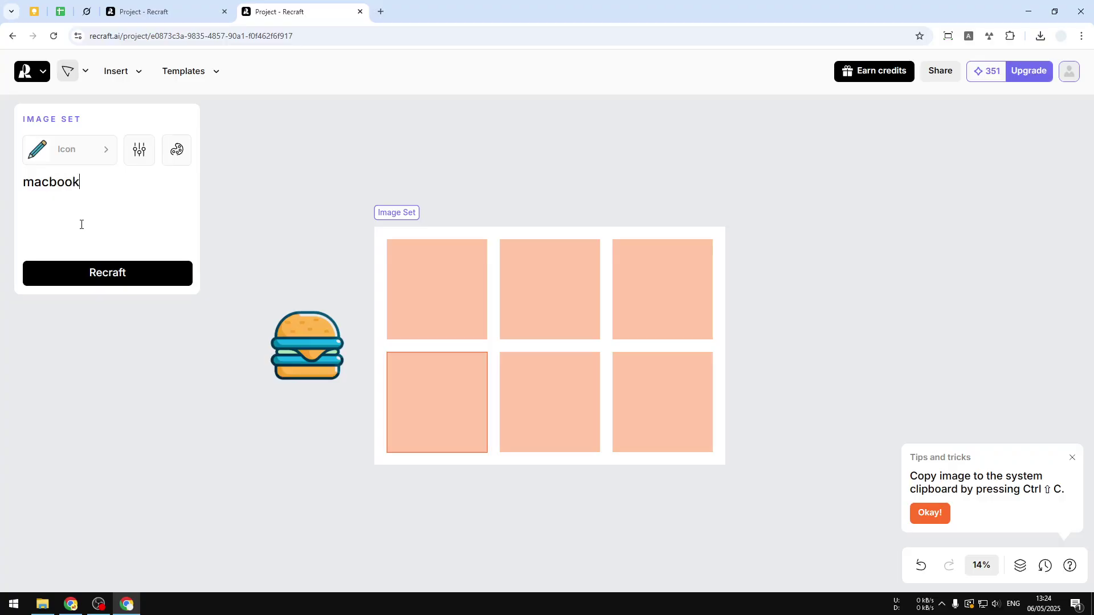
{"action": "left_click", "coordinate": [559, 411]}
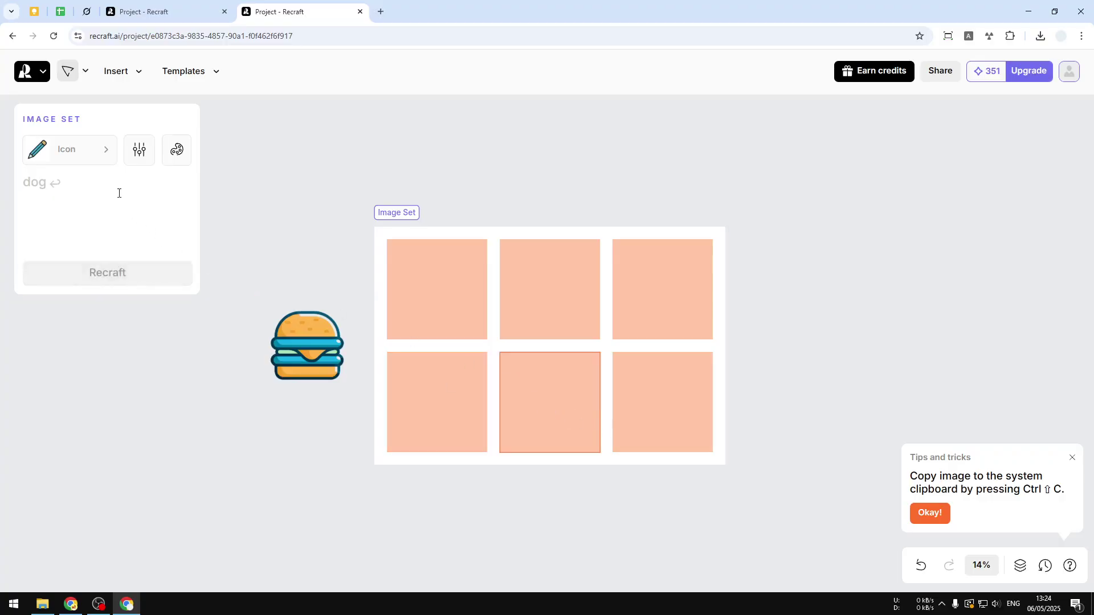
{"action": "type", "text": "imac"}
{"action": "left_click", "coordinate": [647, 399]}
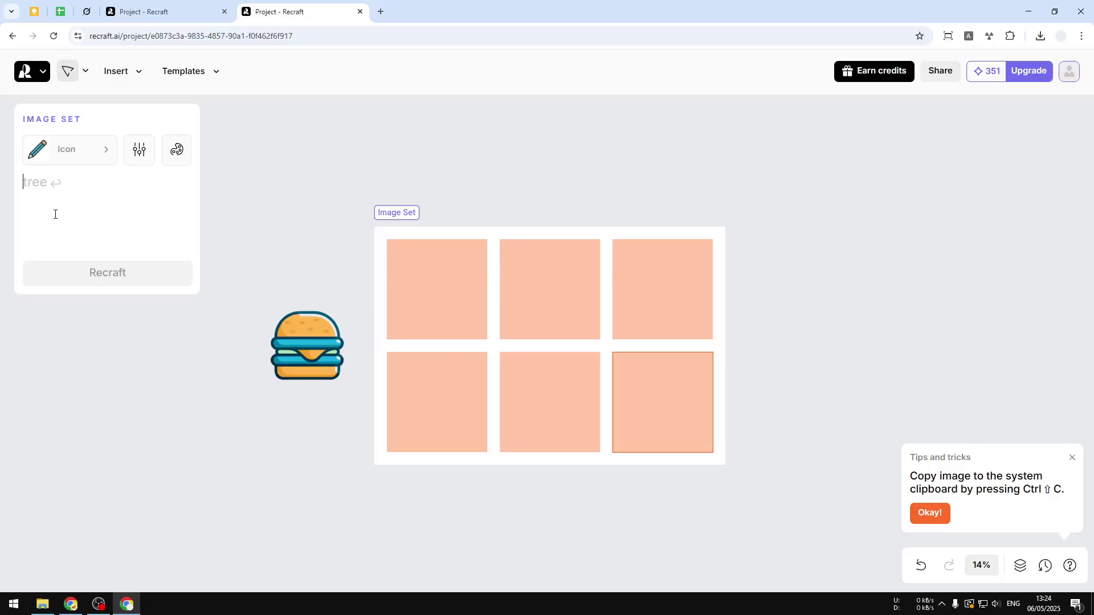
{"action": "type", "text": "apple watch"}
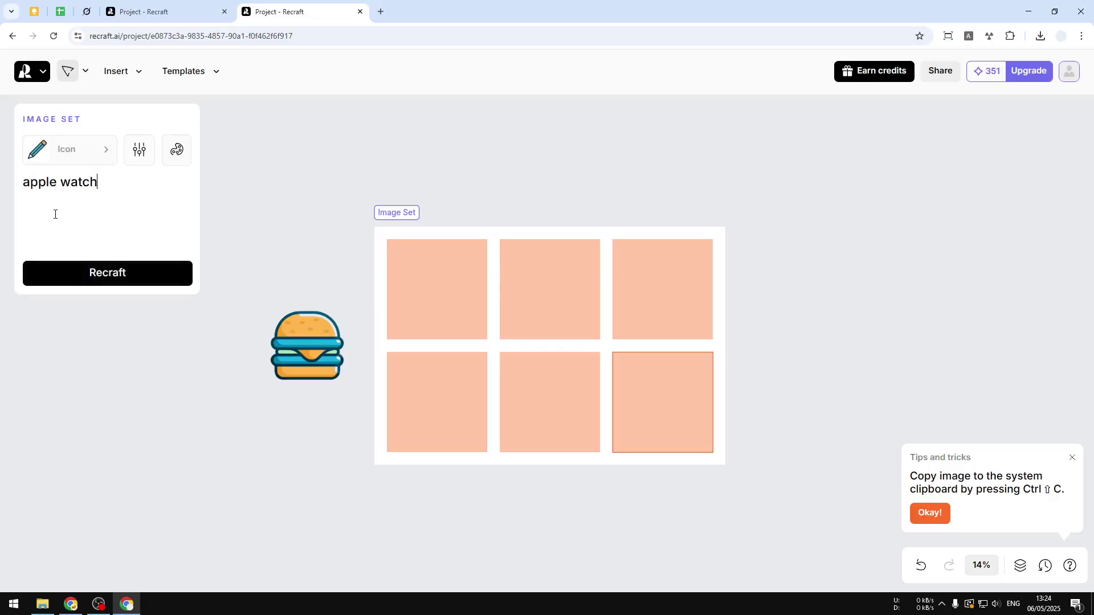
{"action": "left_click", "coordinate": [426, 242]}
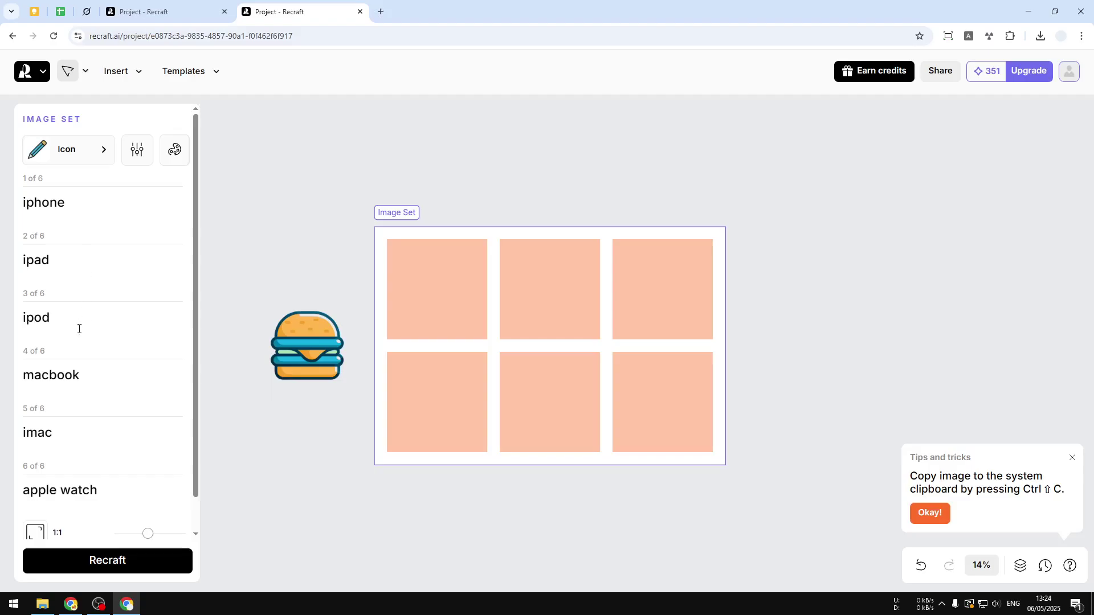
Step: Open the set's colour palette options and shuffle the suggested palettes repeatedly
{"action": "scroll", "coordinate": [63, 453], "scroll_direction": "down", "scroll_amount": 1}
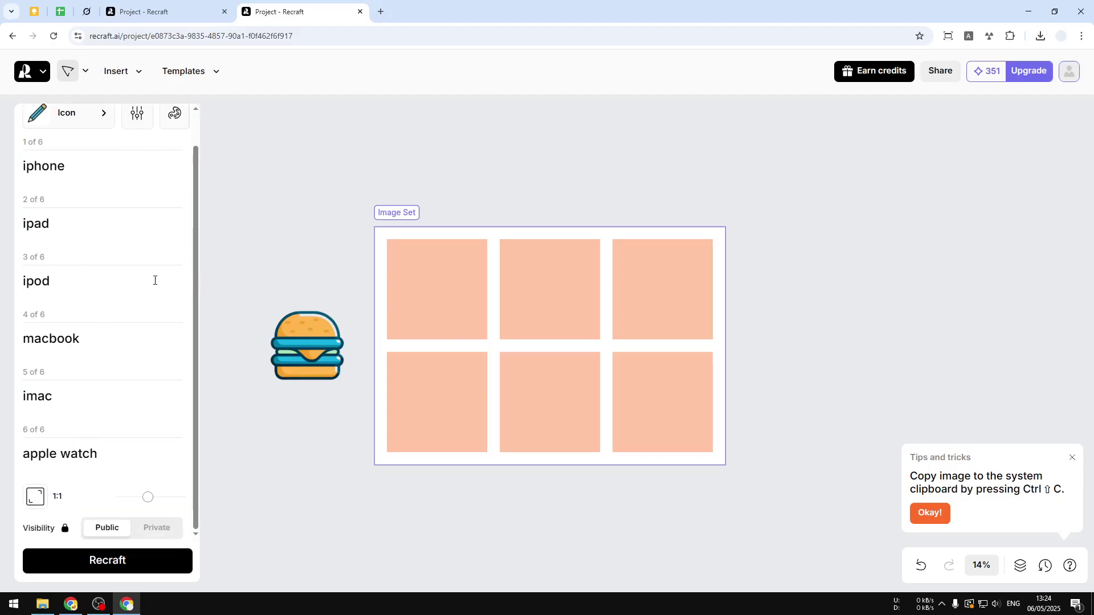
{"action": "scroll", "coordinate": [149, 279], "scroll_direction": "up", "scroll_amount": 1}
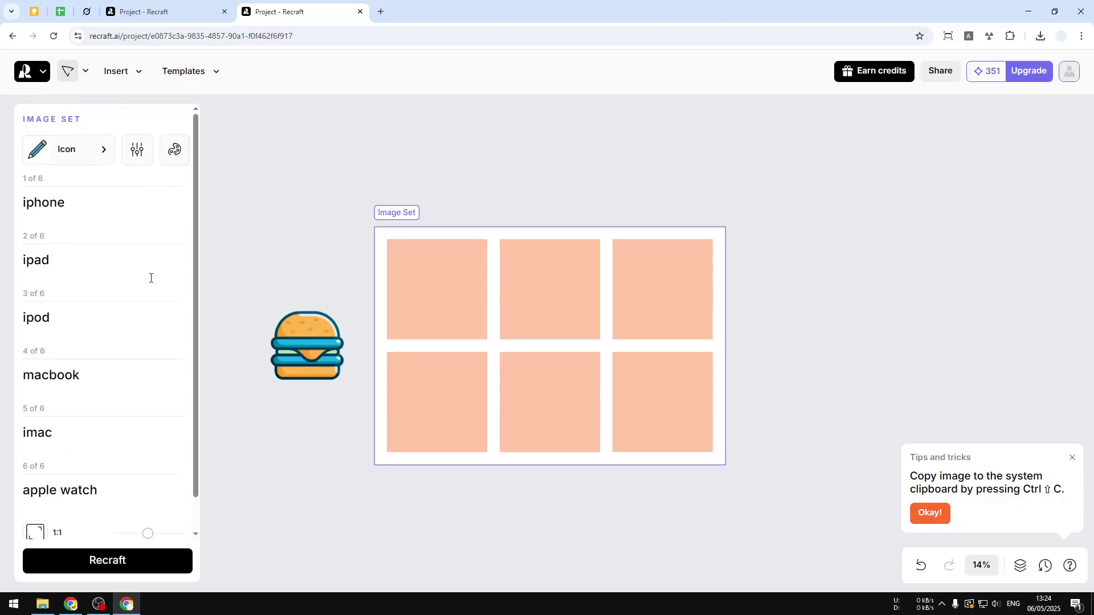
{"action": "left_click", "coordinate": [175, 154]}
{"action": "left_click", "coordinate": [254, 197]}
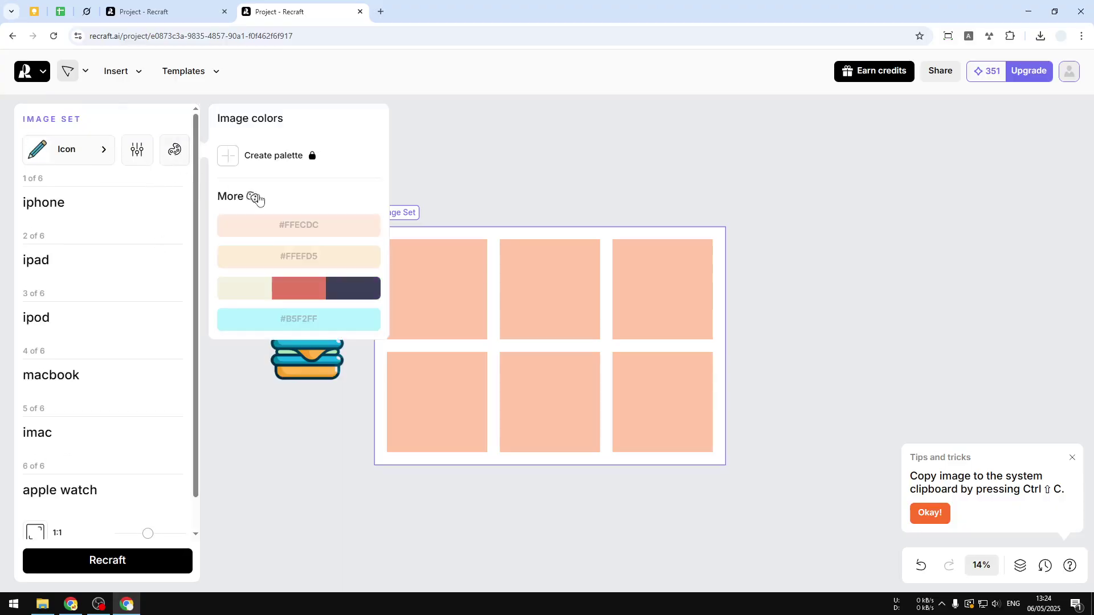
{"action": "left_click", "coordinate": [254, 198]}
{"action": "left_click", "coordinate": [254, 198]}
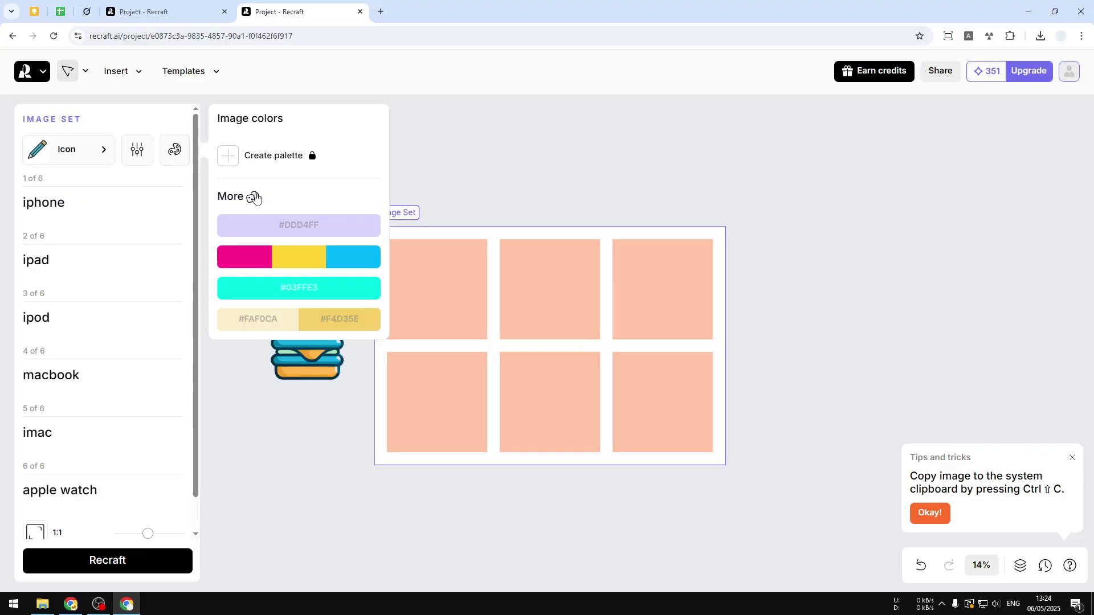
{"action": "left_click", "coordinate": [254, 198]}
{"action": "left_click", "coordinate": [254, 198]}
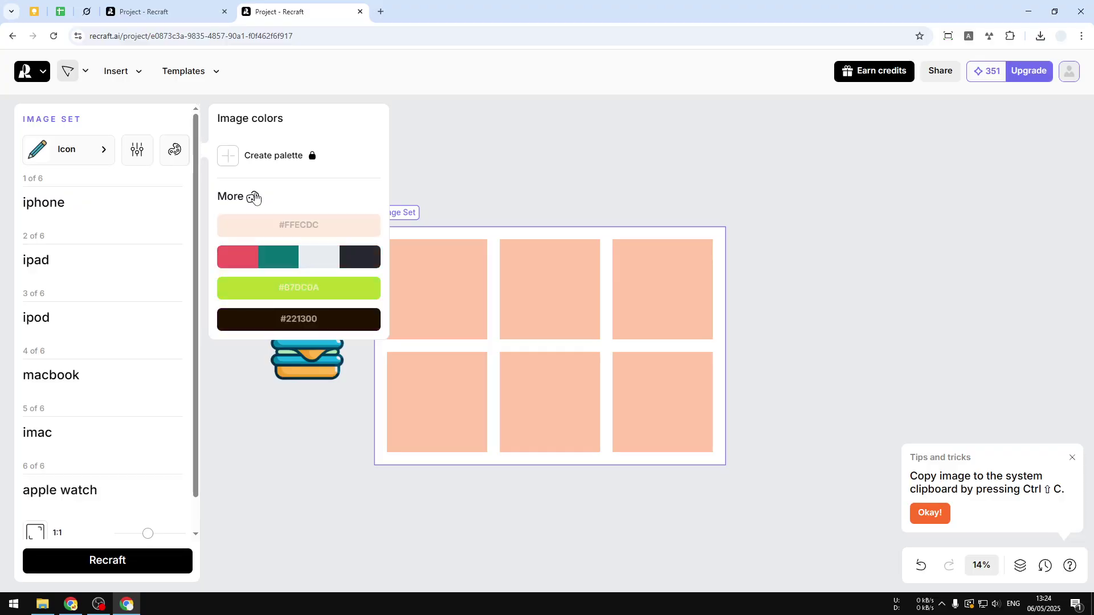
{"action": "left_click", "coordinate": [254, 198]}
{"action": "left_click", "coordinate": [254, 198]}
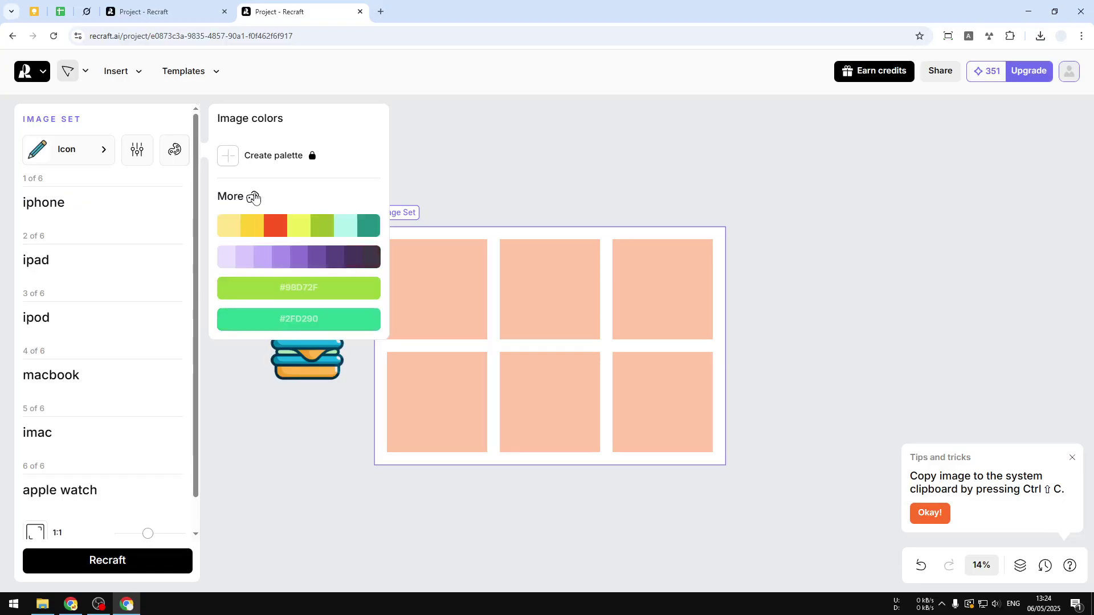
{"action": "left_click", "coordinate": [254, 197]}
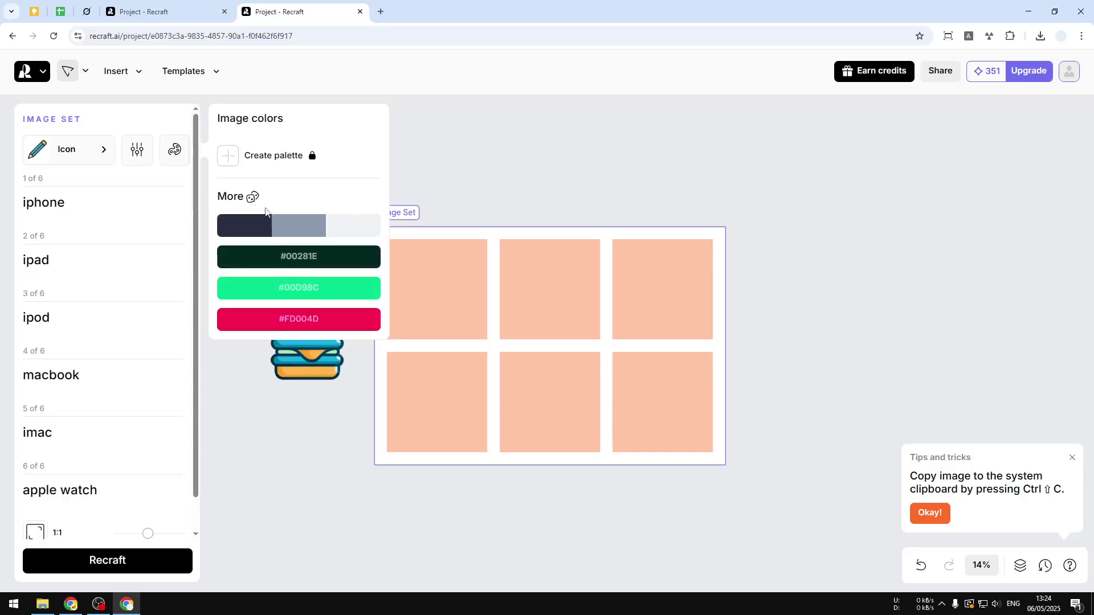
Step: Apply the navy, grey and light palette and regenerate the six device icons
{"action": "left_click", "coordinate": [282, 227]}
{"action": "left_click", "coordinate": [92, 559]}
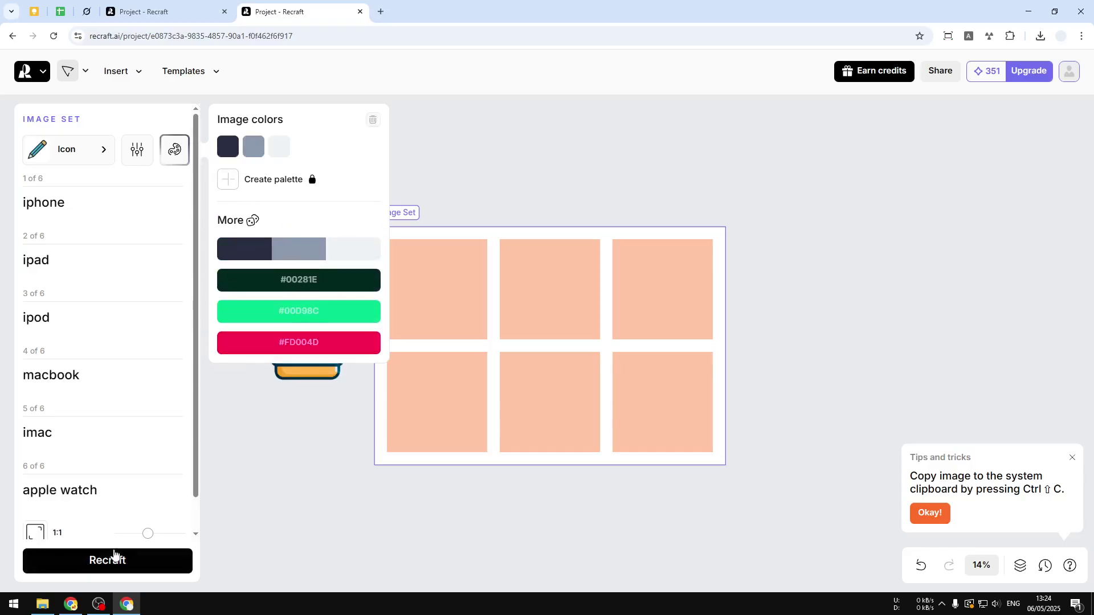
{"action": "left_click", "coordinate": [789, 318]}
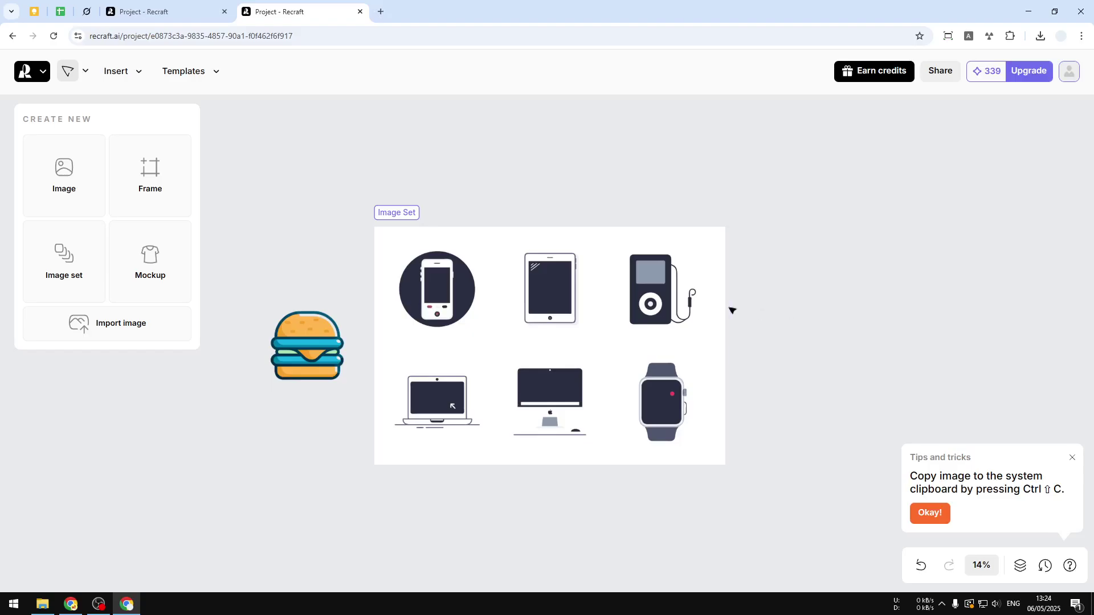
{"action": "left_click", "coordinate": [424, 308]}
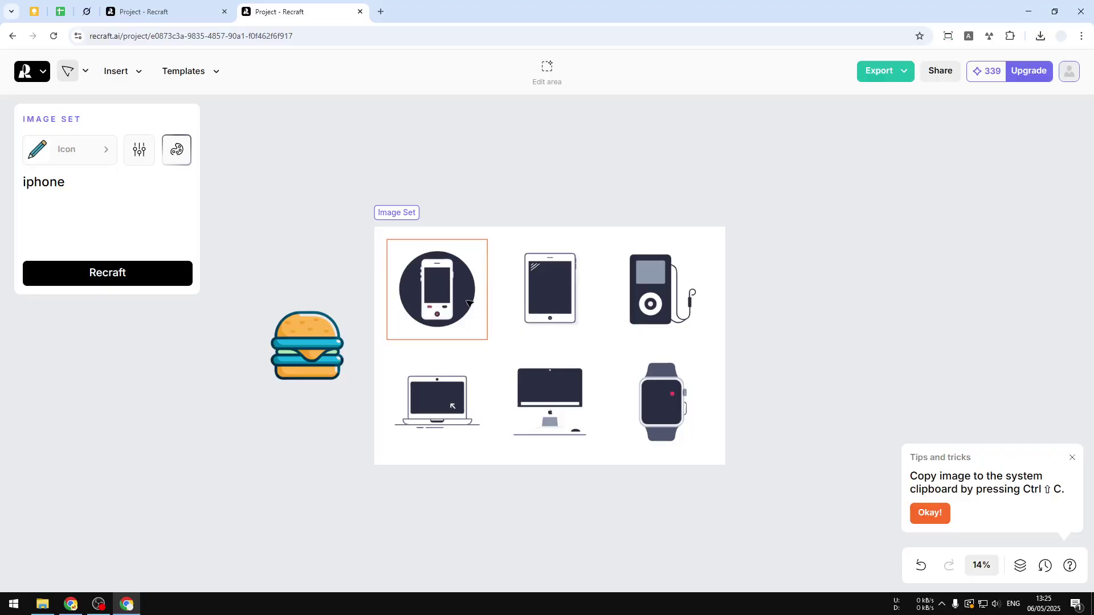
{"action": "left_click", "coordinate": [529, 319]}
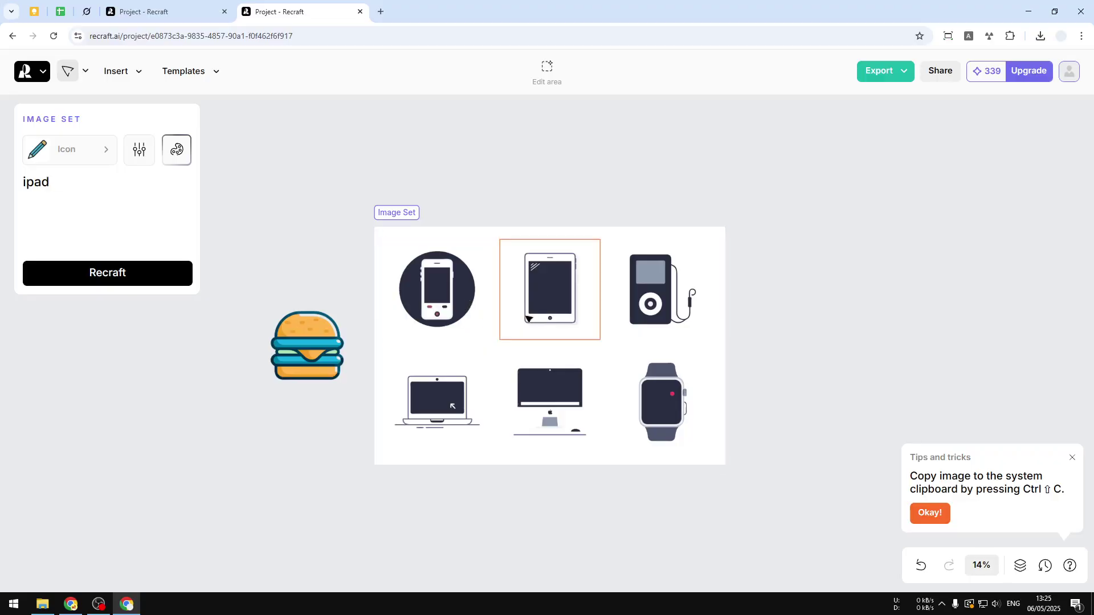
{"action": "left_click", "coordinate": [671, 298]}
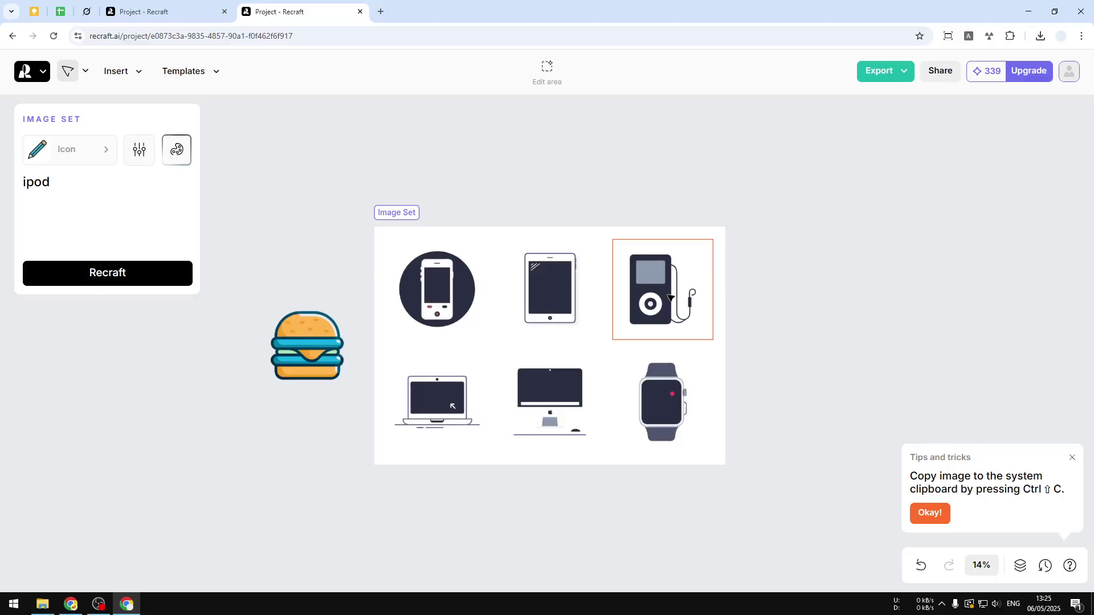
{"action": "left_click", "coordinate": [459, 396]}
{"action": "left_click", "coordinate": [545, 405]}
{"action": "left_click", "coordinate": [670, 427]}
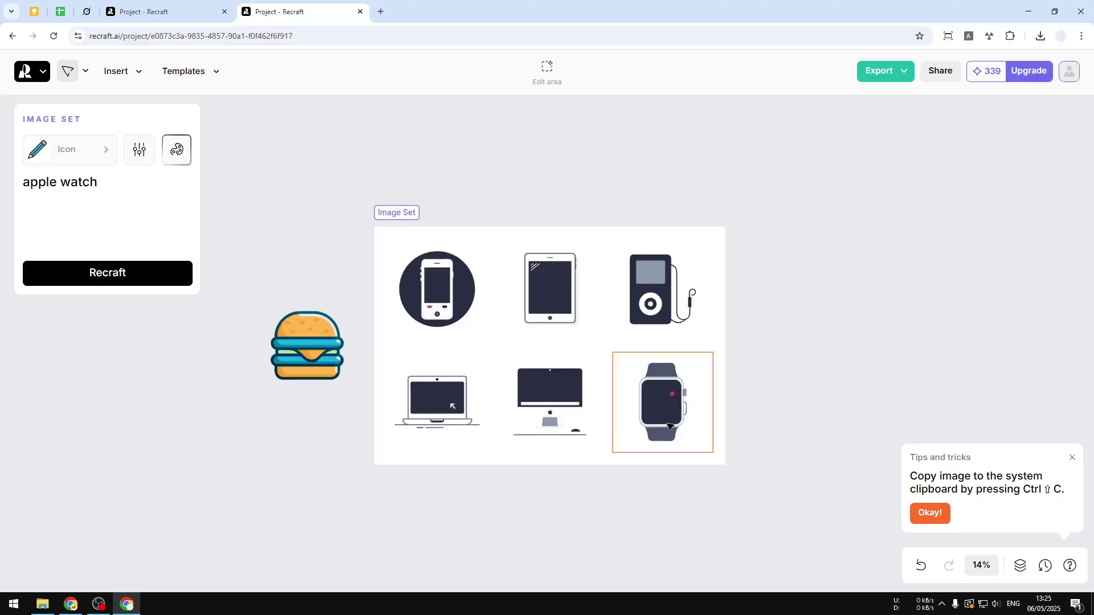
{"action": "left_click", "coordinate": [772, 379]}
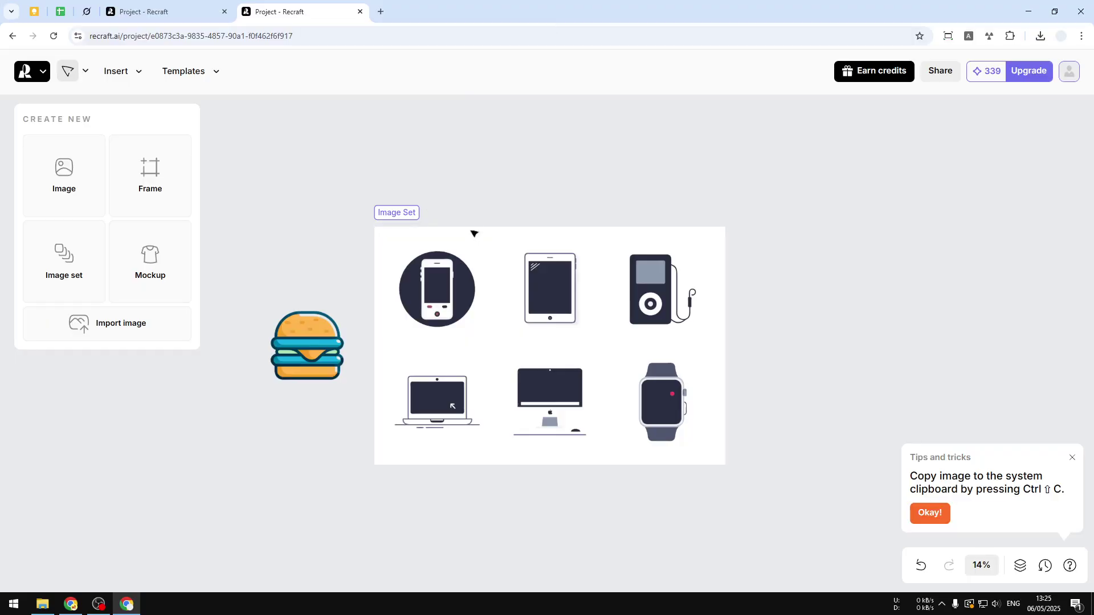
{"action": "left_click", "coordinate": [615, 242]}
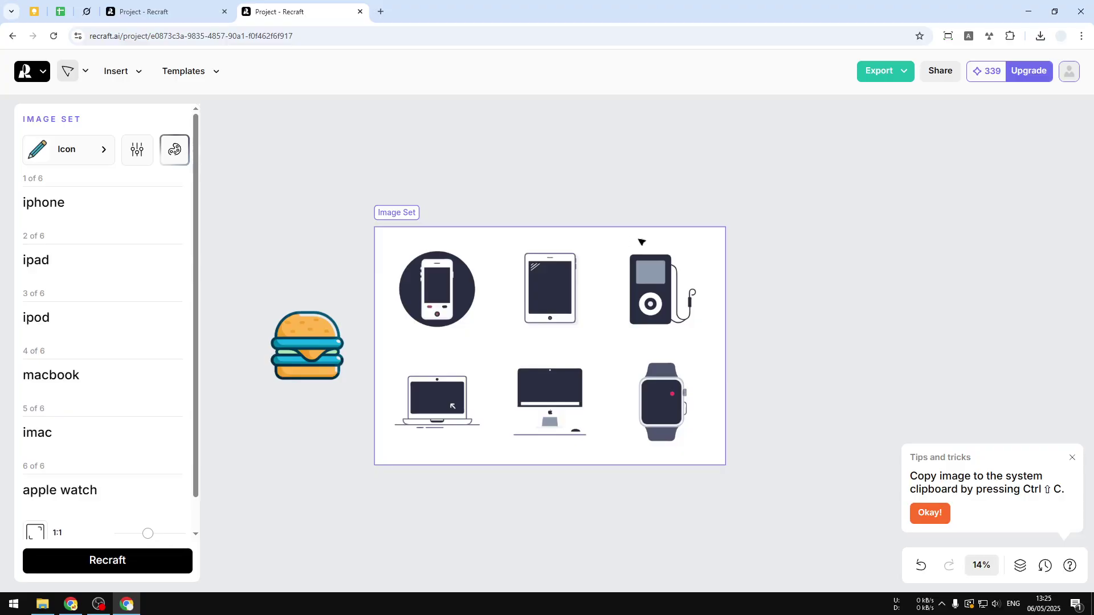
{"action": "right_click", "coordinate": [667, 239]}
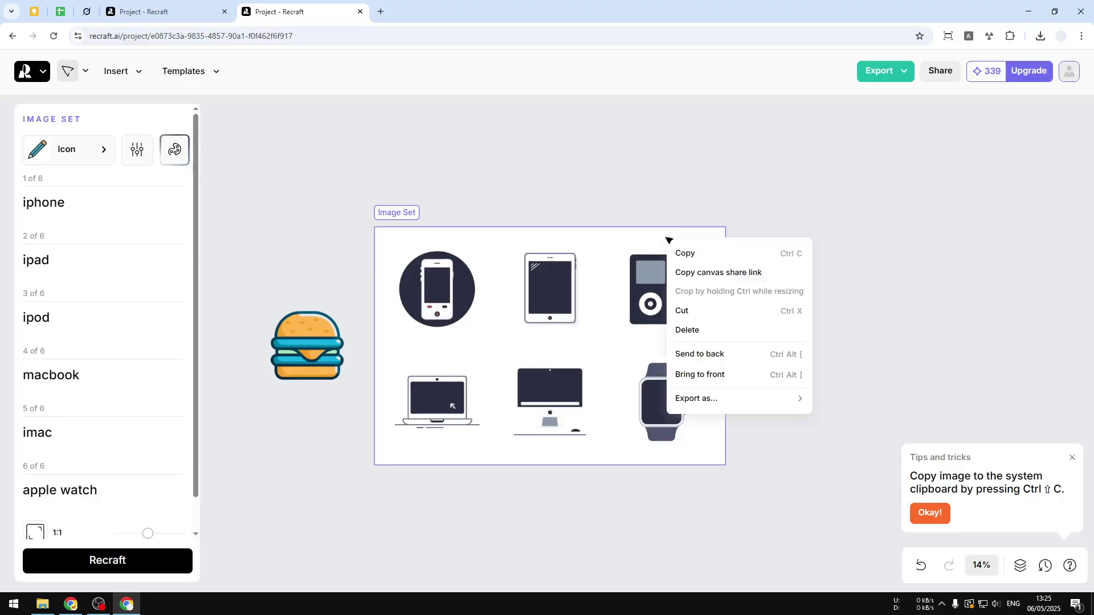
{"action": "left_click", "coordinate": [927, 329]}
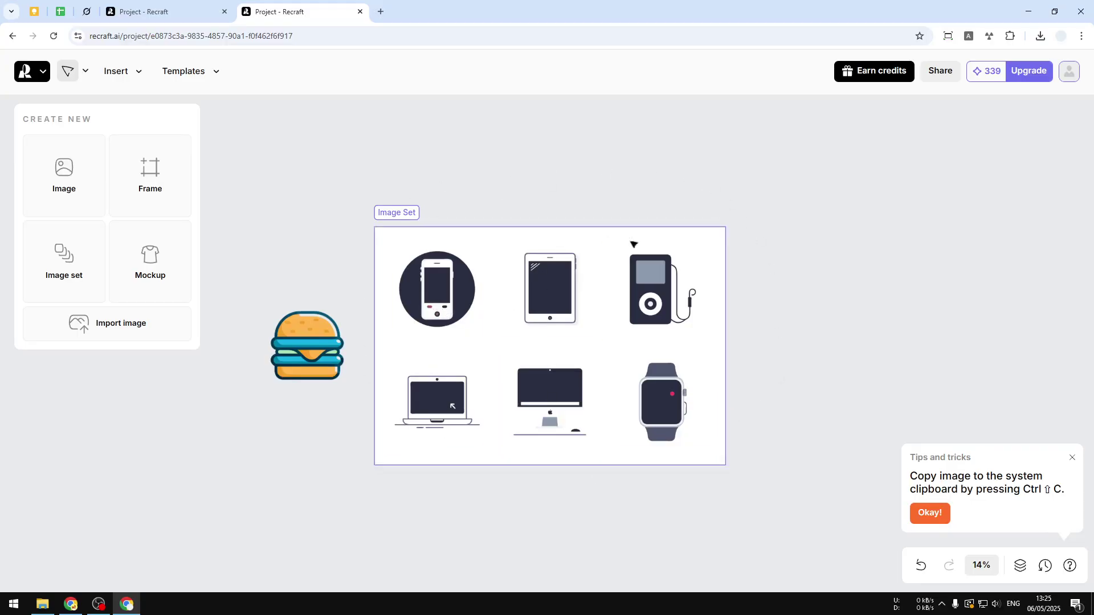
Step: Drag a standalone copy of the iPhone icon out of the set to below the burger
{"action": "left_click", "coordinate": [443, 298]}
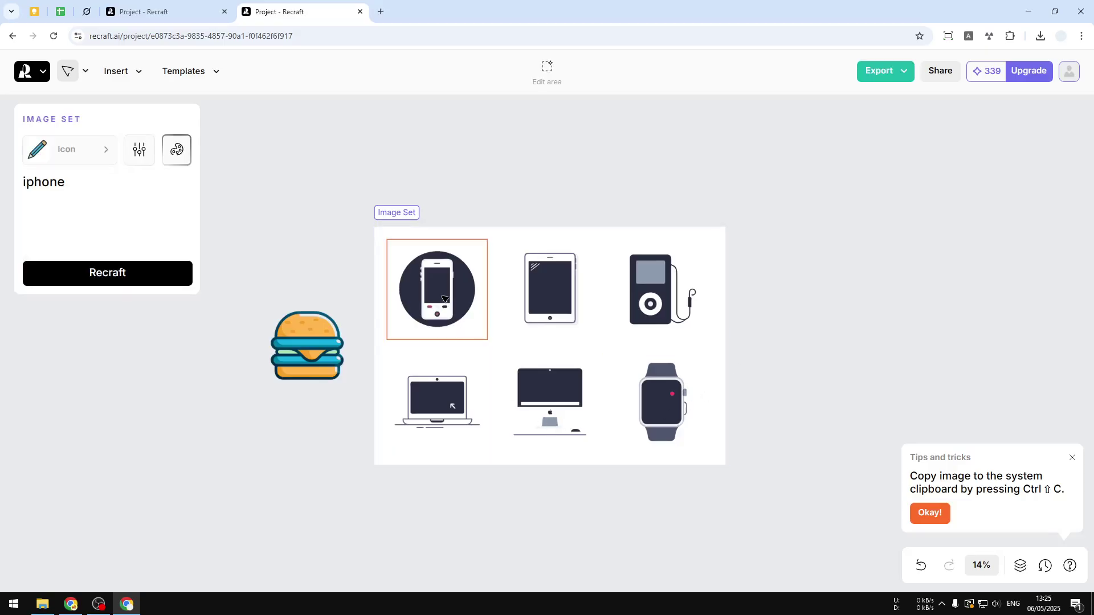
{"action": "left_click_drag", "start_coordinate": [437, 296], "coordinate": [298, 512]}
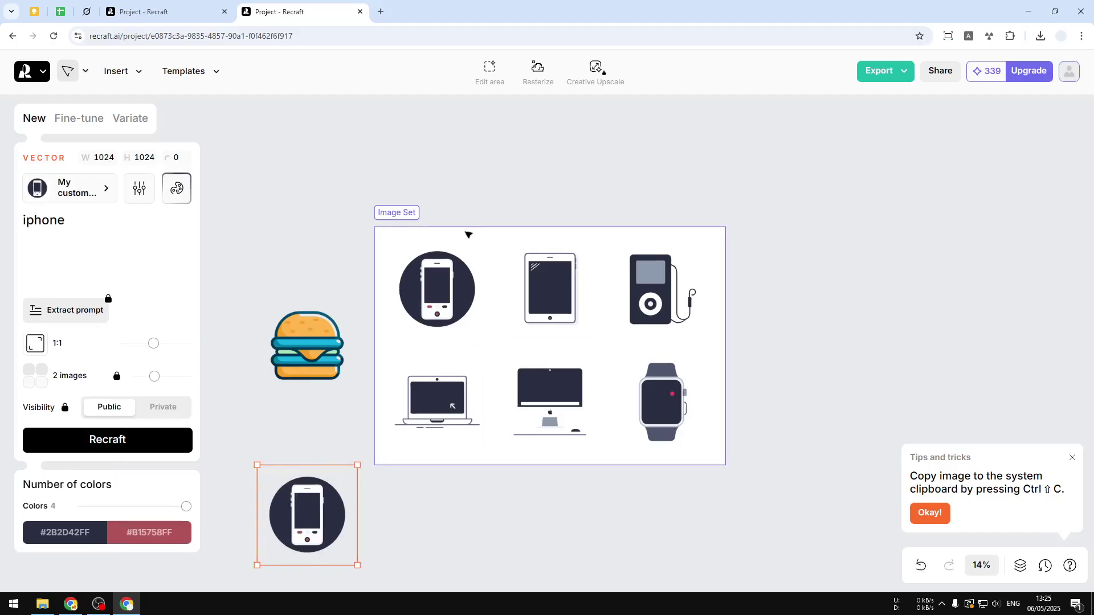
{"action": "left_click", "coordinate": [781, 297]}
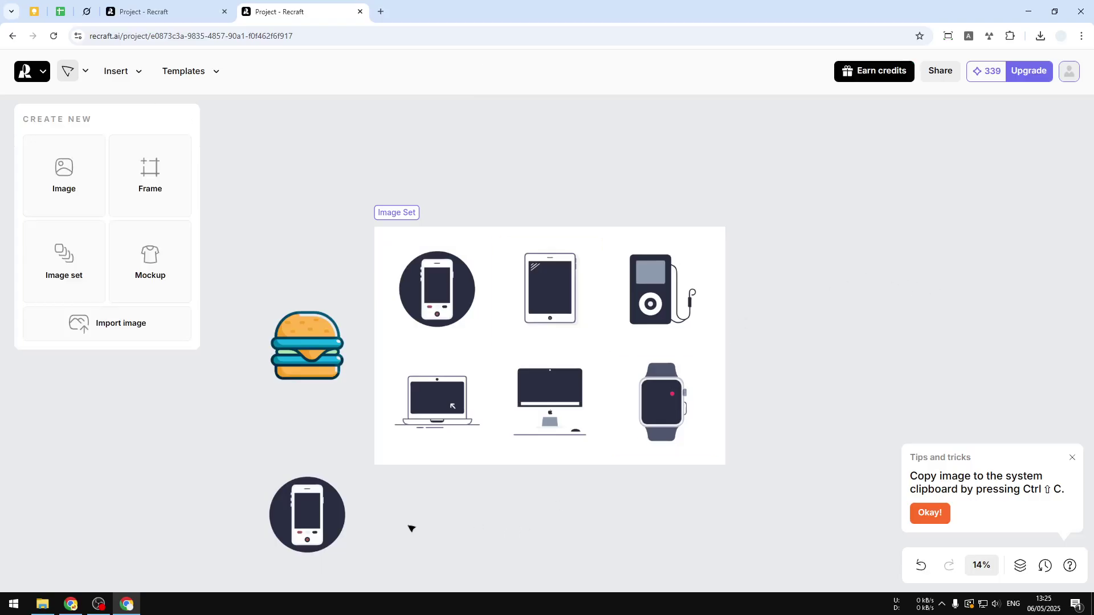
{"action": "left_click", "coordinate": [344, 521]}
{"action": "left_click", "coordinate": [414, 518]}
Step: Search Google for 'icon styles' in a new browser tab
{"action": "key", "text": "ctrl+t"}
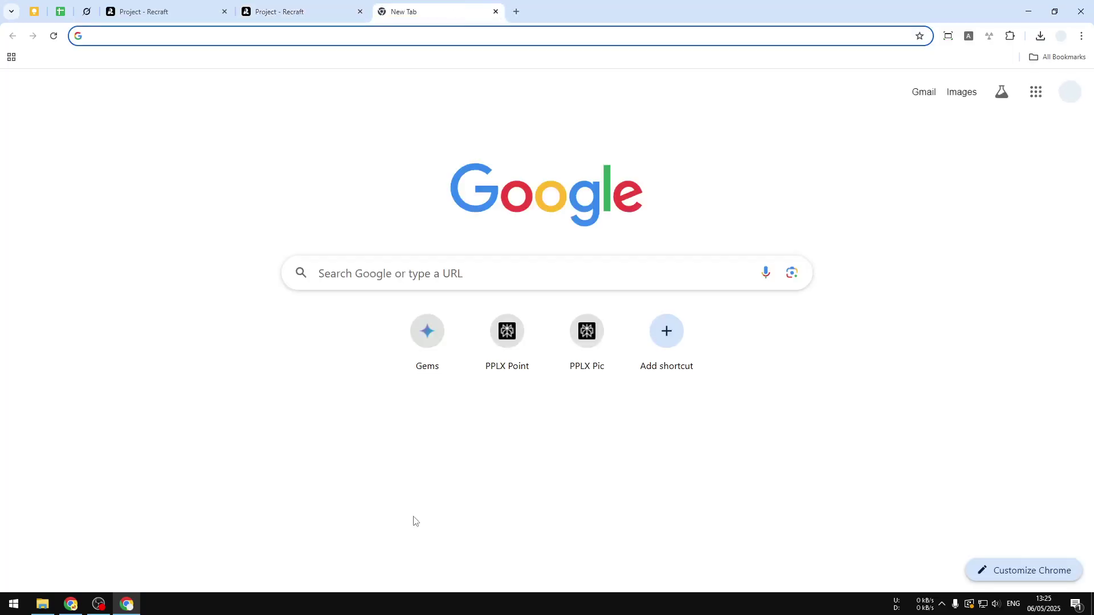
{"action": "type", "text": "icon stl"}
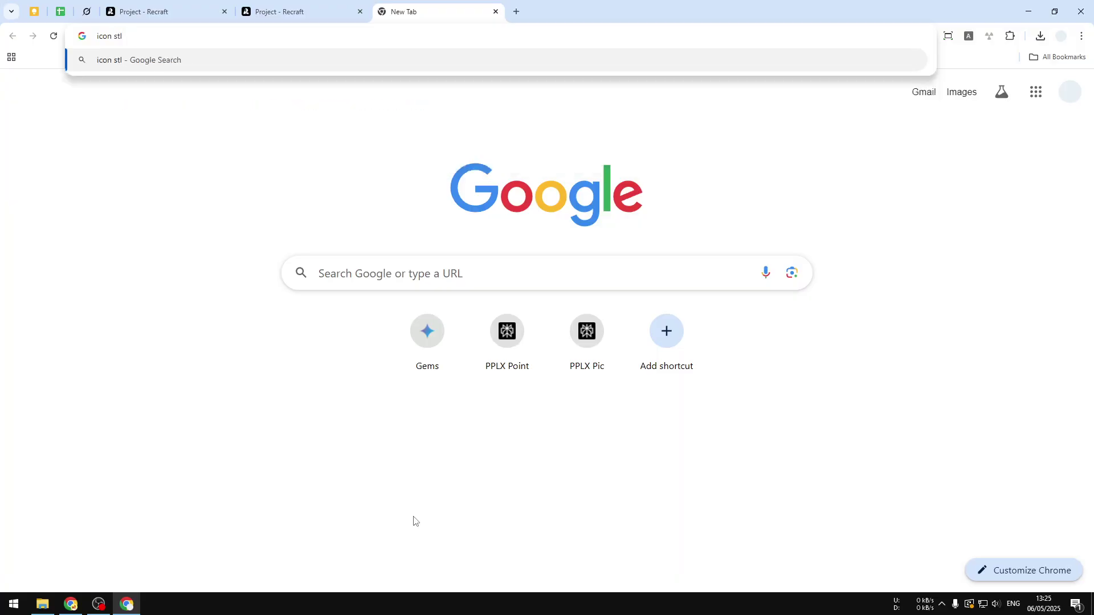
{"action": "key", "text": "BackSpace"}
{"action": "type", "text": "y"}
{"action": "key", "text": "Return"}
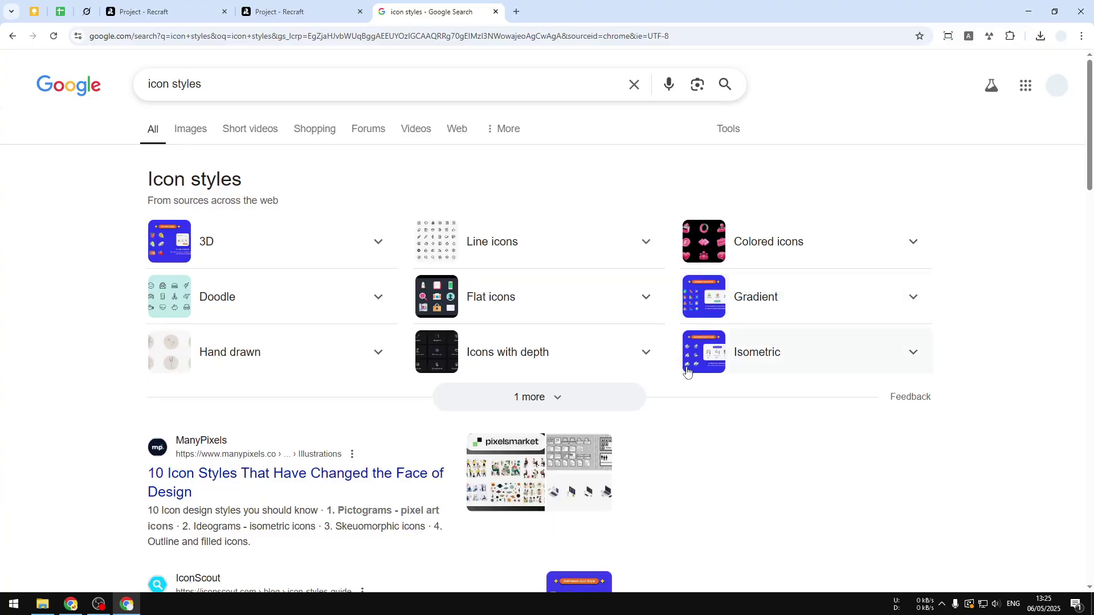
Step: Expand the full list of icon styles, including Minimalistic, then return to the Recraft project
{"action": "left_click", "coordinate": [597, 406]}
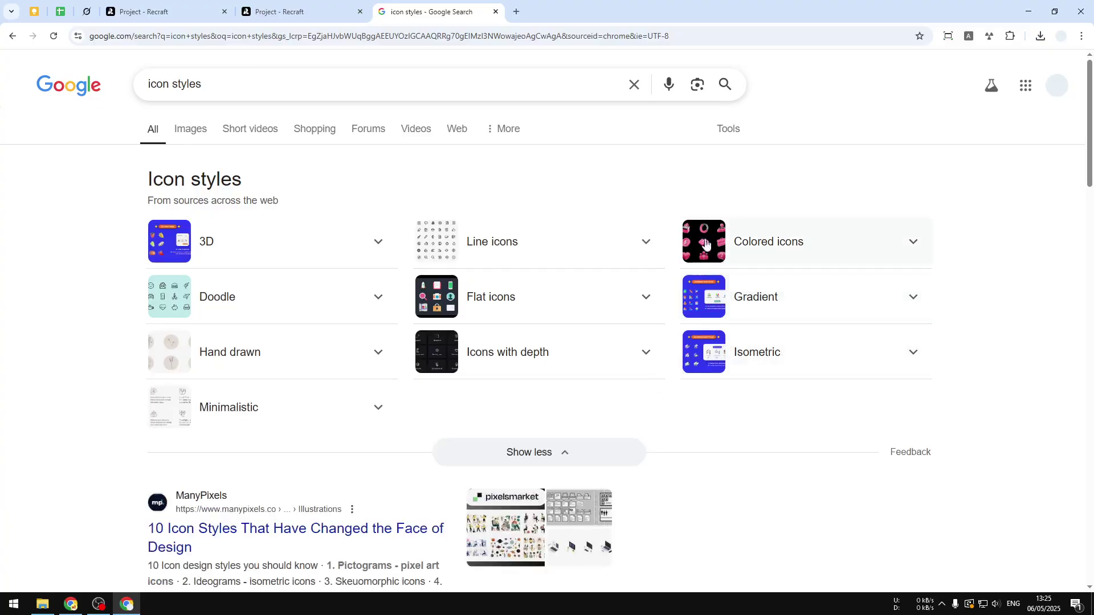
{"action": "scroll", "coordinate": [437, 398], "scroll_direction": "down", "scroll_amount": 3}
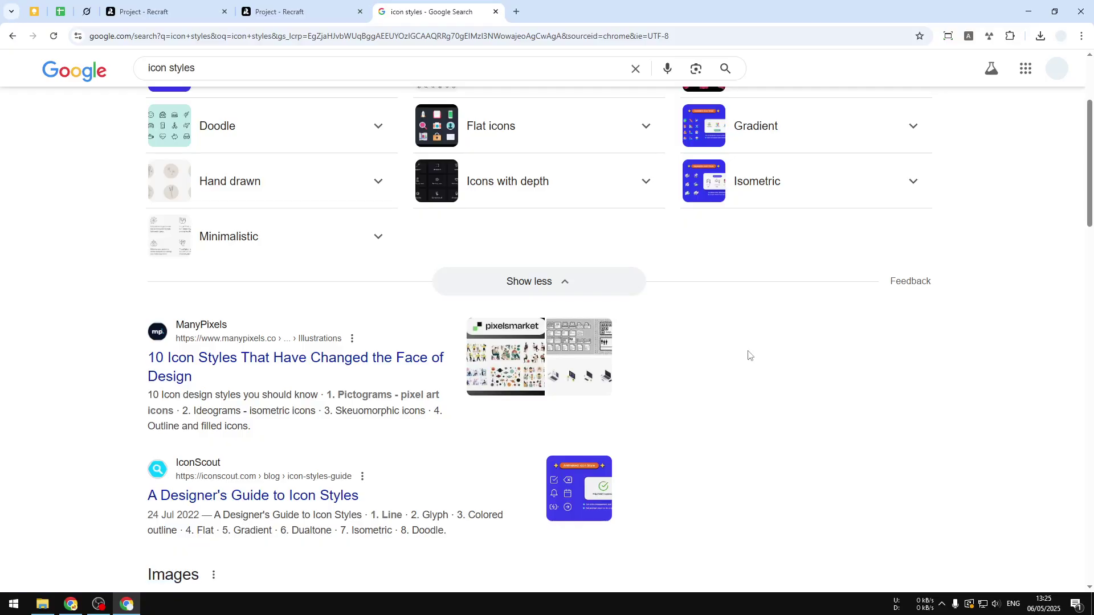
{"action": "scroll", "coordinate": [758, 365], "scroll_direction": "up", "scroll_amount": 3}
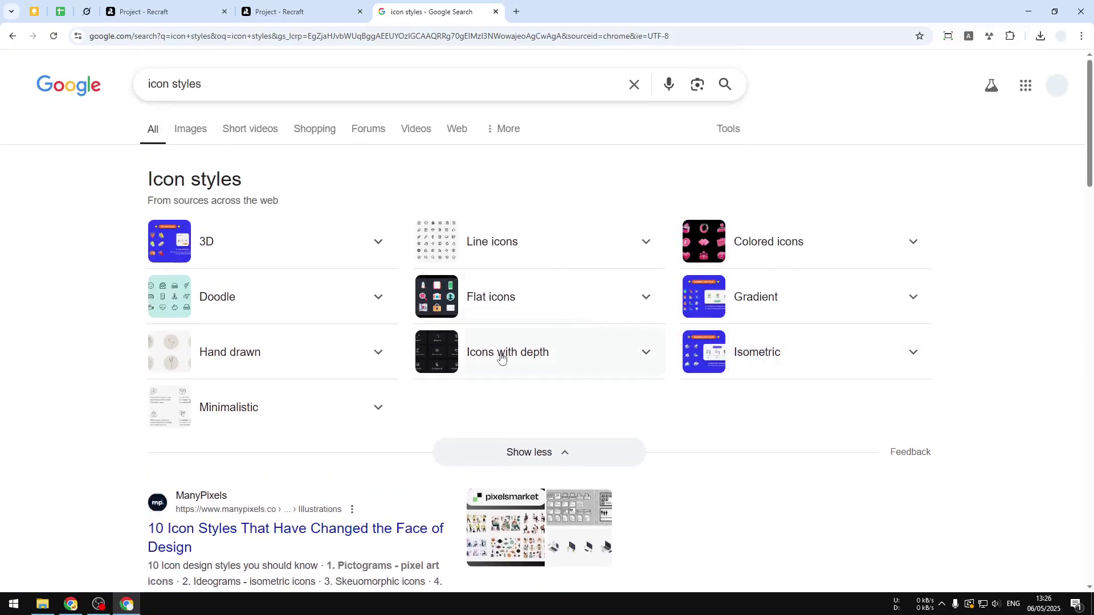
{"action": "left_click", "coordinate": [326, 6]}
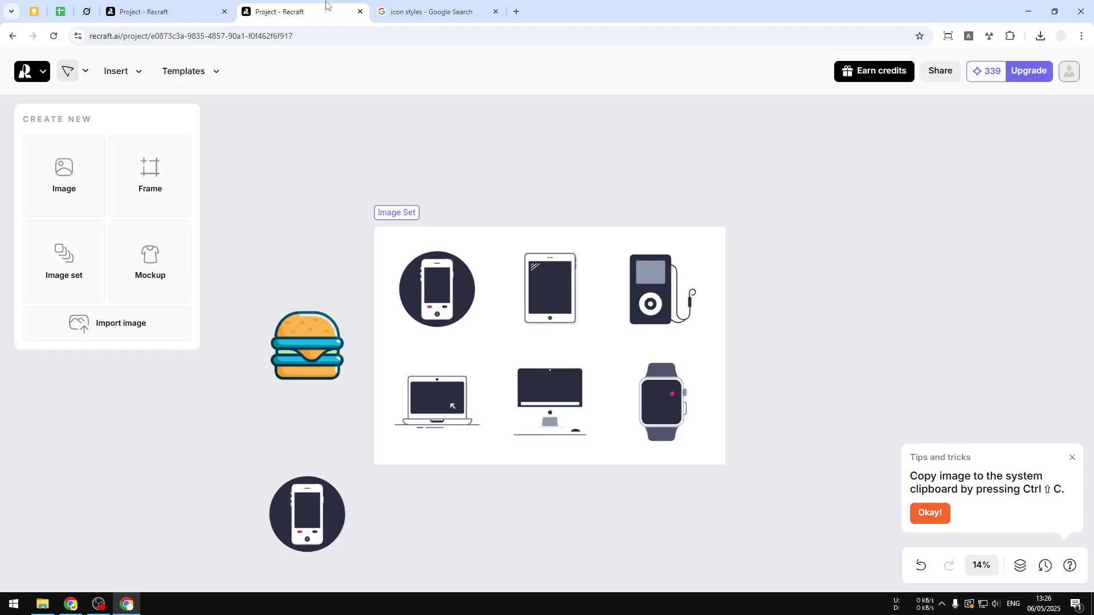
Step: Delete the standalone iPhone copy from the canvas
{"action": "left_click", "coordinate": [310, 501]}
{"action": "right_click", "coordinate": [321, 525]}
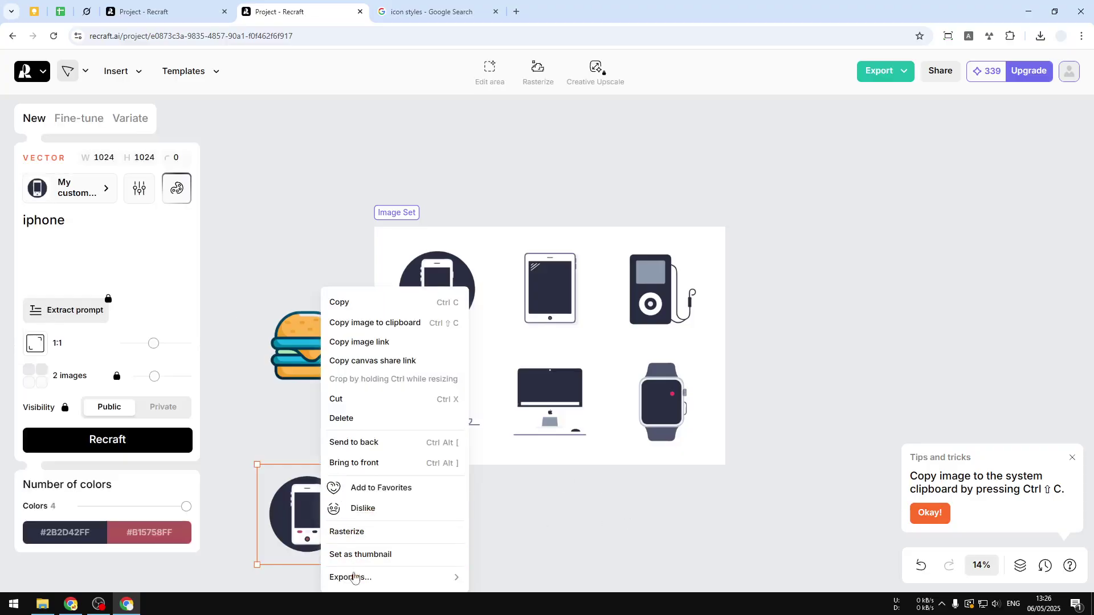
{"action": "left_click", "coordinate": [363, 399]}
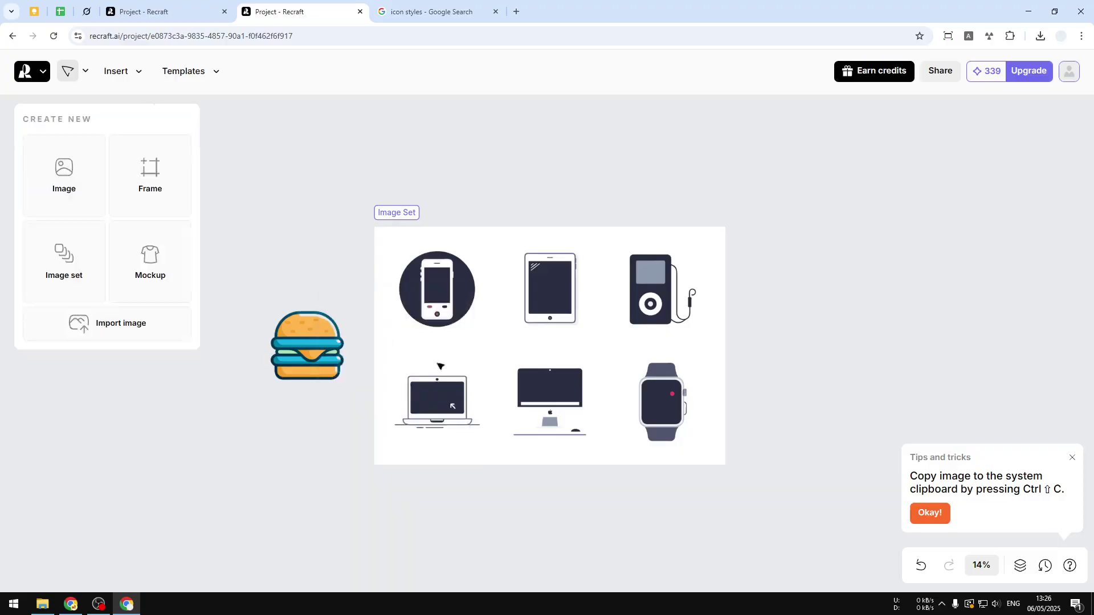
Step: Move the image set further right, away from the burger icon
{"action": "left_click", "coordinate": [299, 363]}
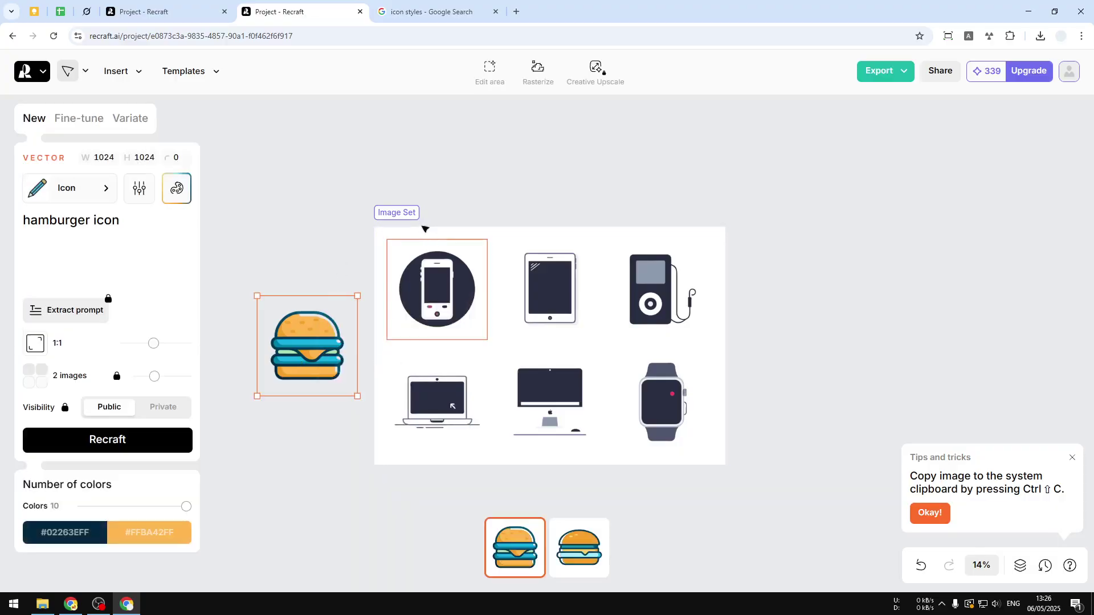
{"action": "left_click", "coordinate": [392, 222]}
{"action": "left_click_drag", "start_coordinate": [392, 222], "coordinate": [633, 224]}
Step: Select the burger and add 'hand drawn style' to its 'hamburger icon,' prompt
{"action": "left_click", "coordinate": [313, 352]}
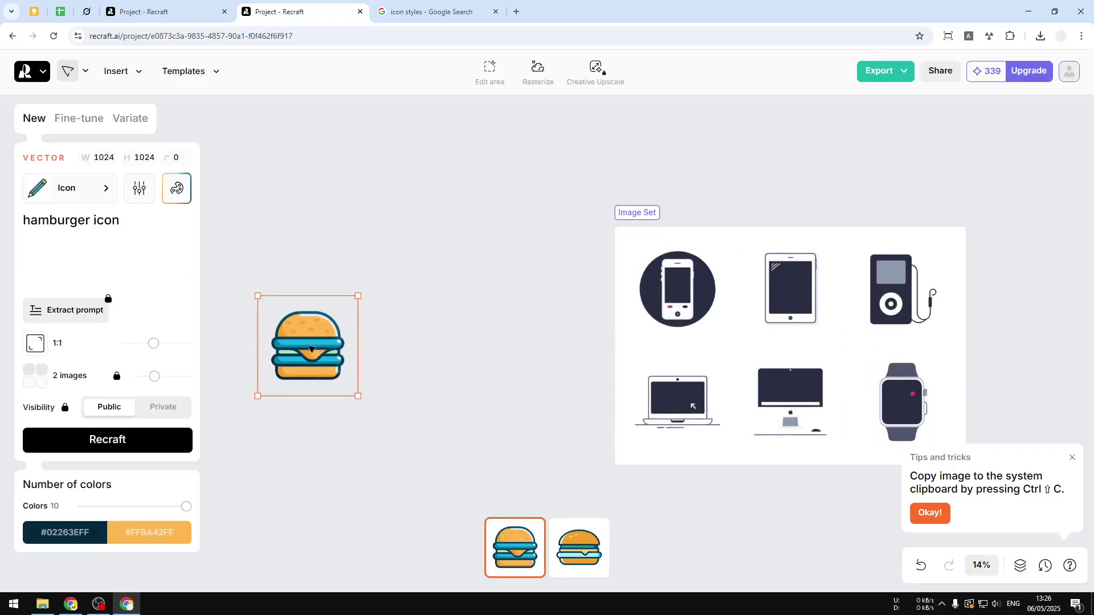
{"action": "scroll", "coordinate": [307, 344], "scroll_direction": "up", "scroll_amount": 5}
{"action": "key", "text": "v"}
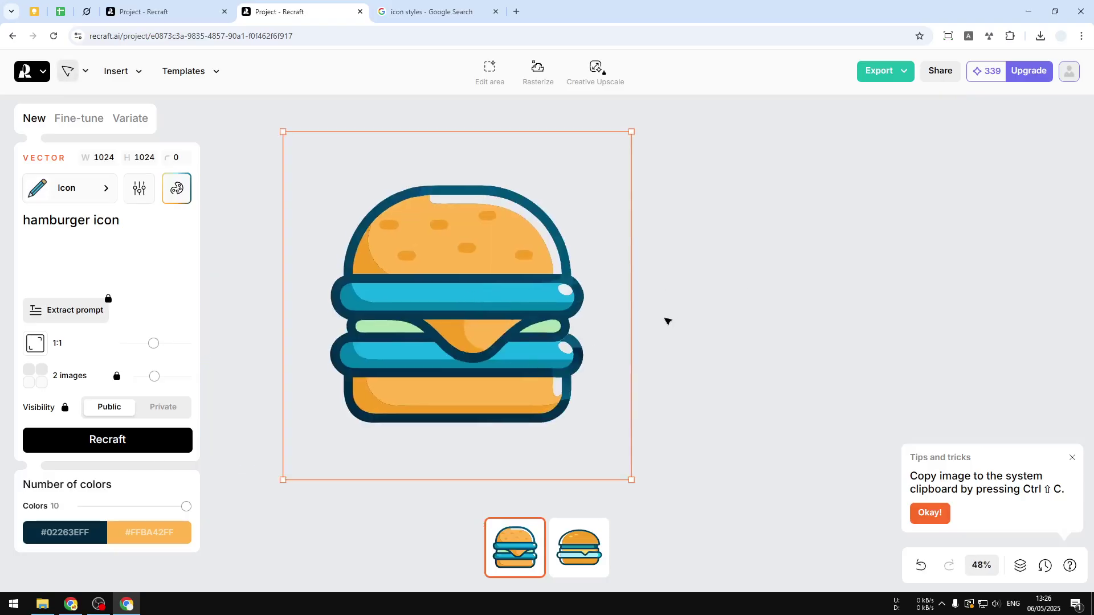
{"action": "left_click", "coordinate": [417, 4]}
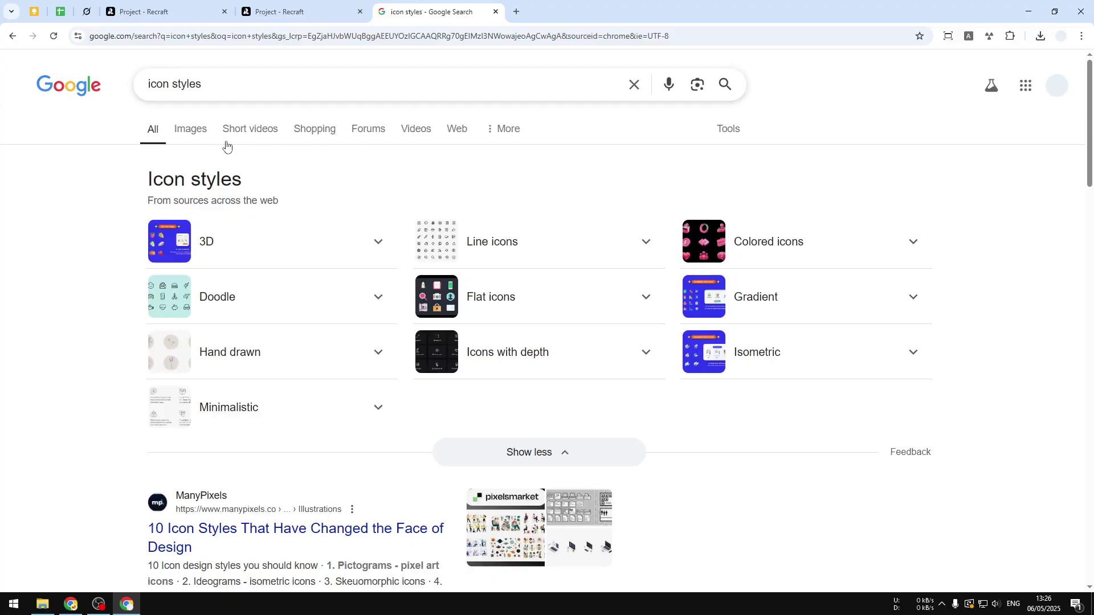
{"action": "left_click", "coordinate": [275, 14]}
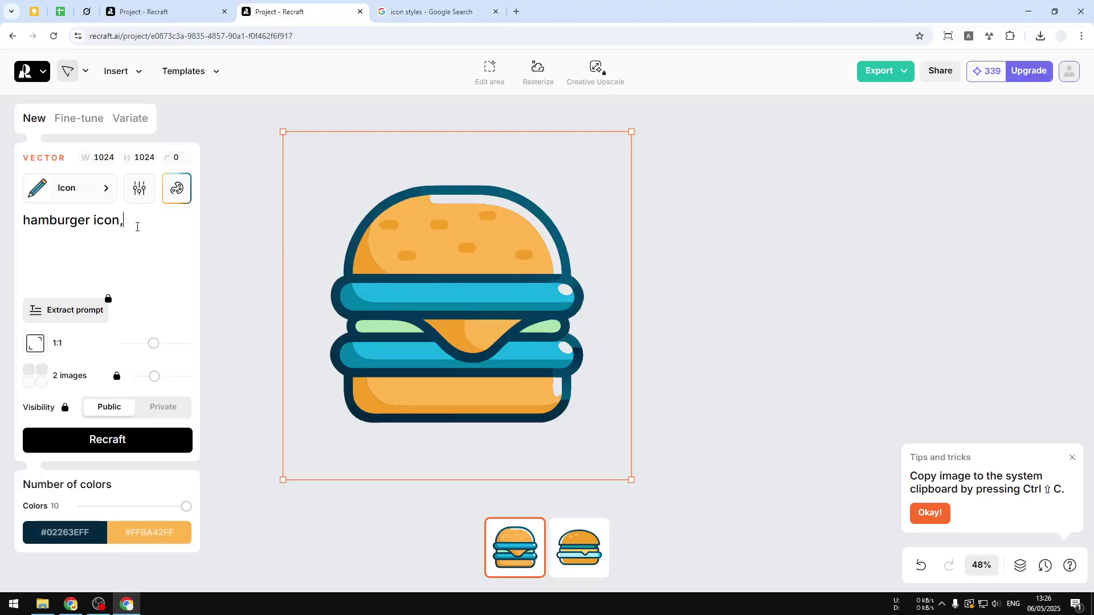
{"action": "type", "text": "hand drawn st"}
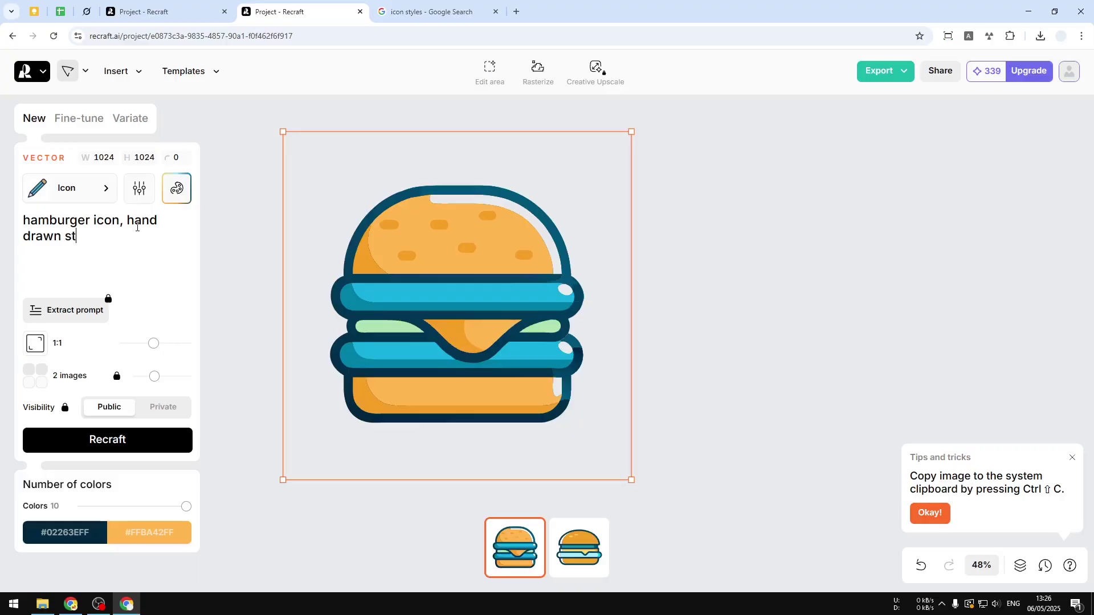
{"action": "type", "text": "yle"}
Step: Generate the hand drawn hamburgers, view the second version, then revisit the Google results
{"action": "left_click", "coordinate": [142, 442]}
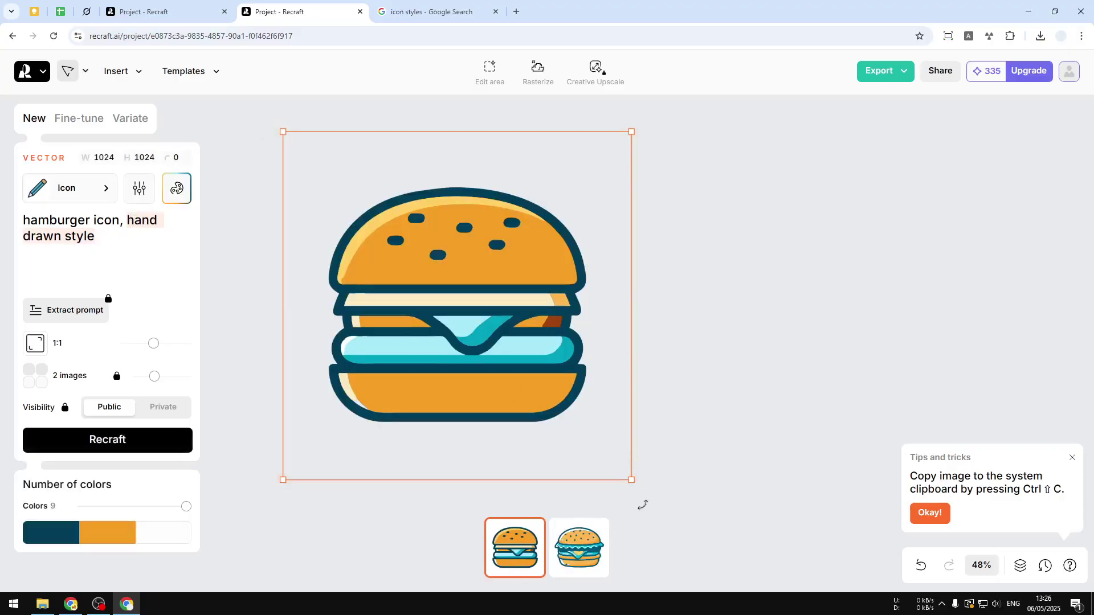
{"action": "left_click", "coordinate": [591, 550]}
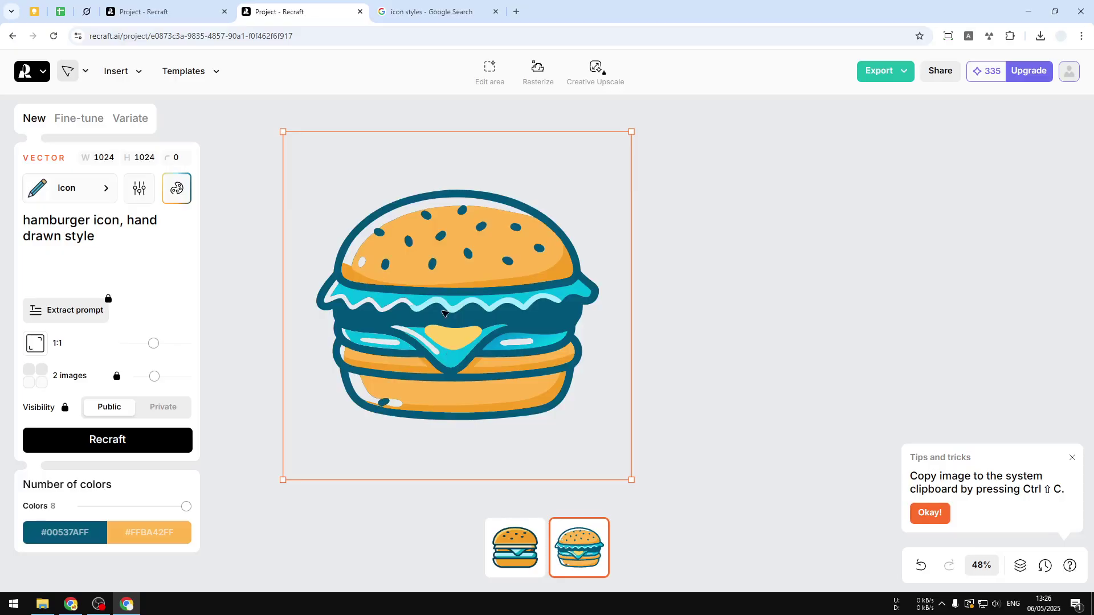
{"action": "left_click", "coordinate": [425, 11]}
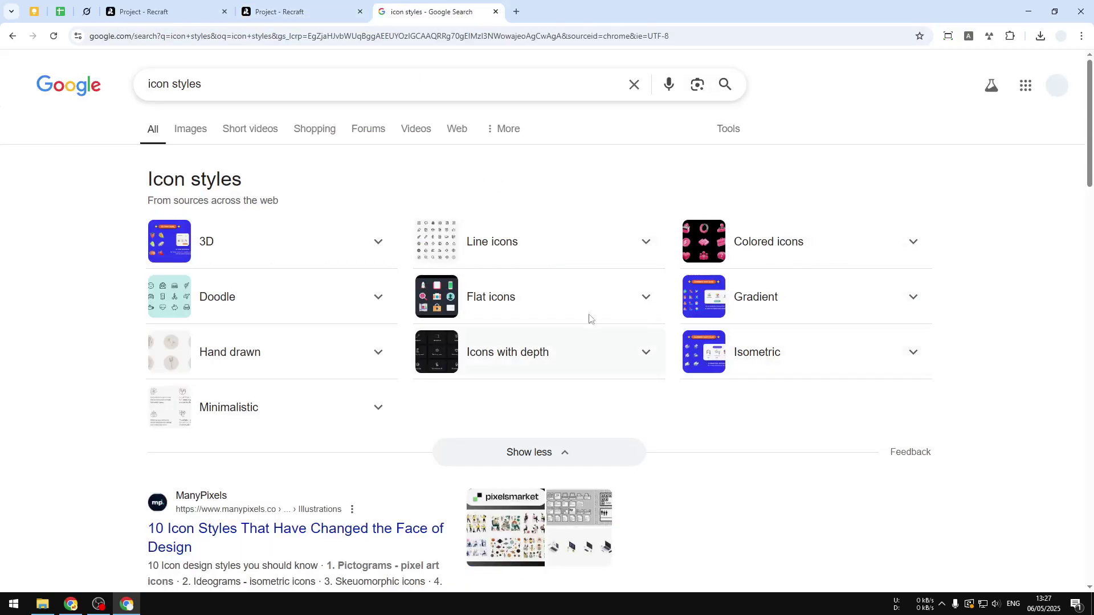
Step: Change the prompt to 'hamburger icon, isometric style', generate it, then return to Google
{"action": "left_click", "coordinate": [298, 12]}
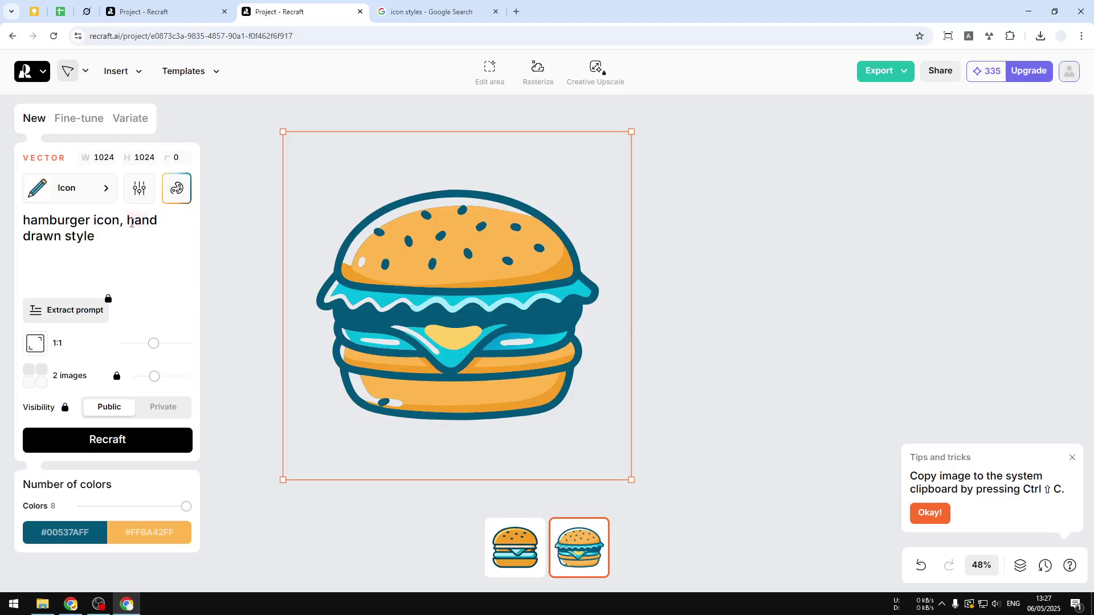
{"action": "type", "text": "ico"}
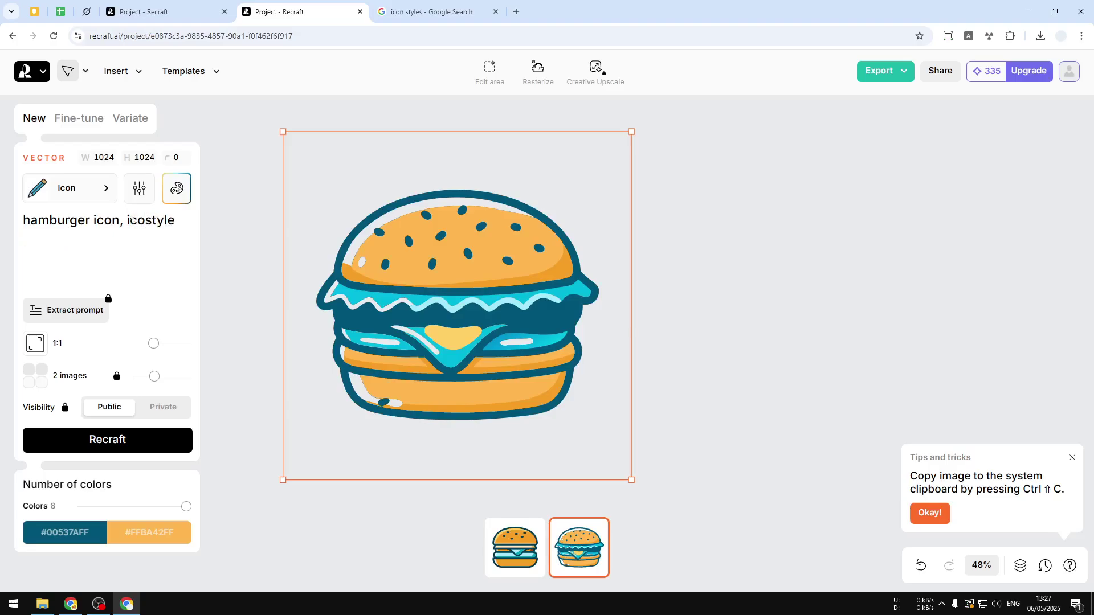
{"action": "key", "text": "BackSpace"}
{"action": "key", "text": "BackSpace"}
{"action": "type", "text": "son"}
{"action": "key", "text": "BackSpace"}
{"action": "type", "text": "metric"}
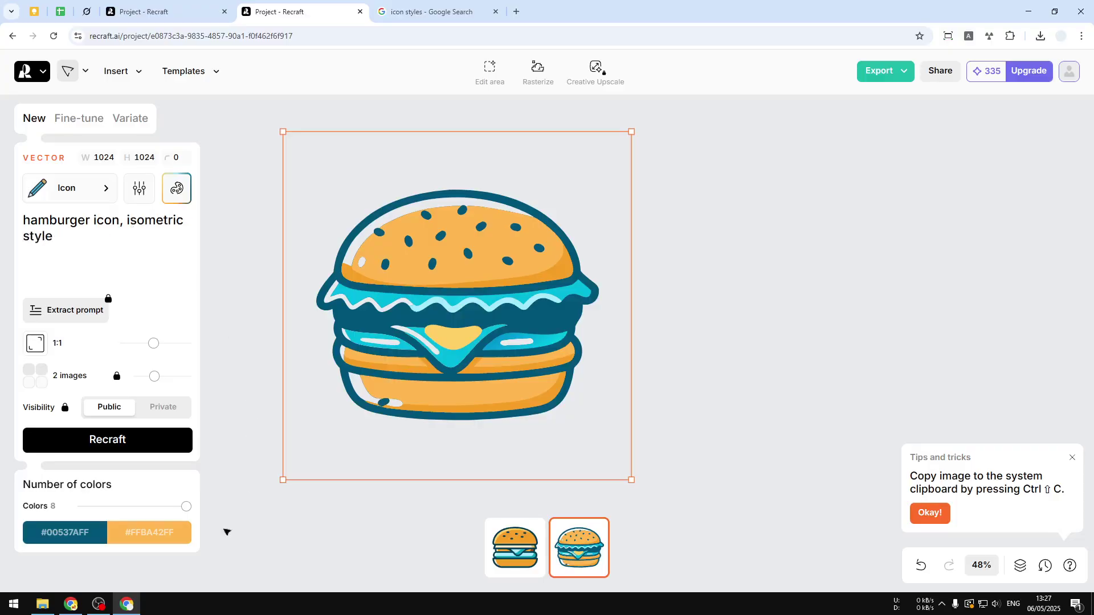
{"action": "left_click", "coordinate": [128, 447]}
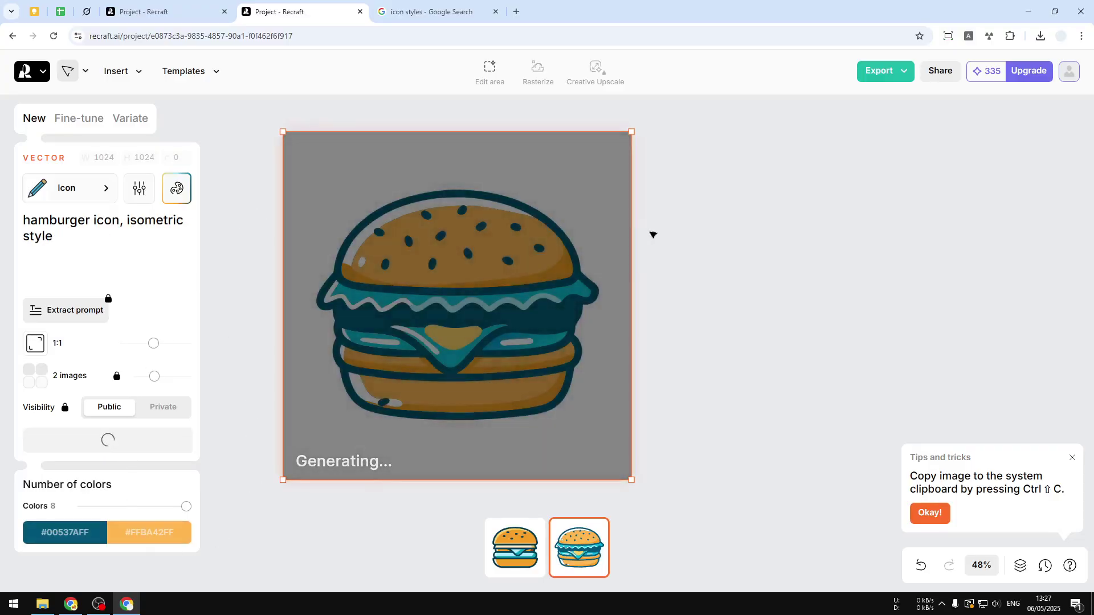
{"action": "key", "text": "ctrl+Tab"}
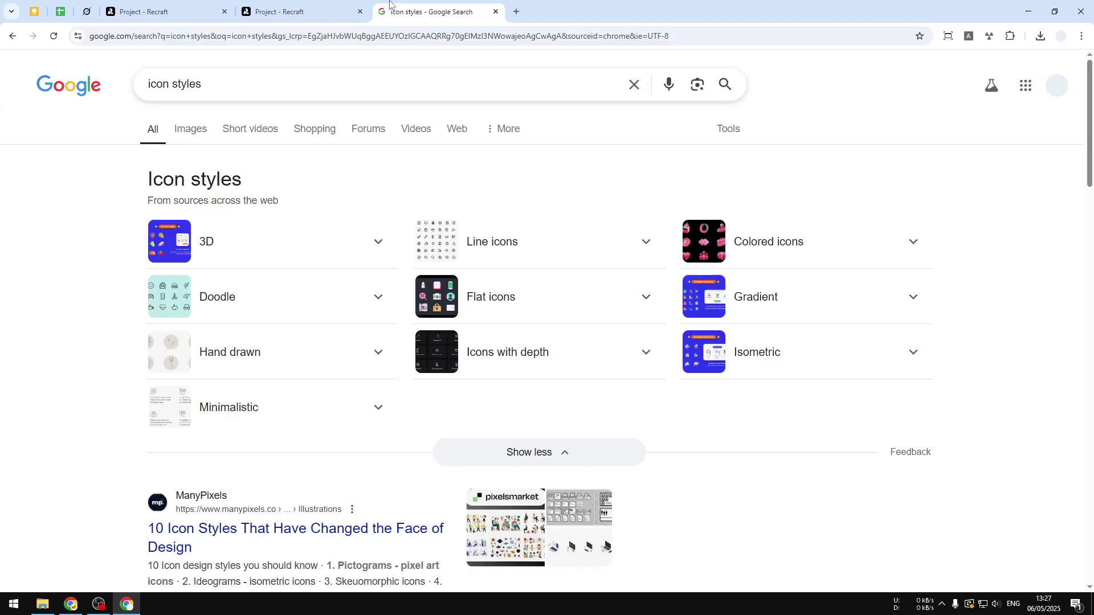
Step: Browse Google image results for icon styles, then return to the Recraft project
{"action": "left_click", "coordinate": [188, 129]}
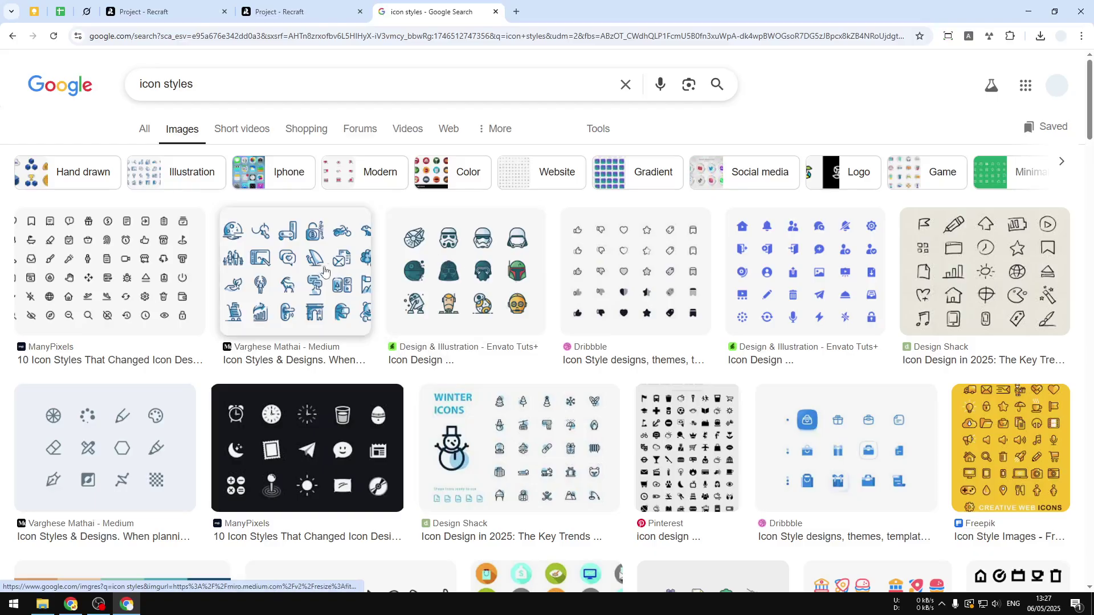
{"action": "scroll", "coordinate": [324, 269], "scroll_direction": "down", "scroll_amount": 3}
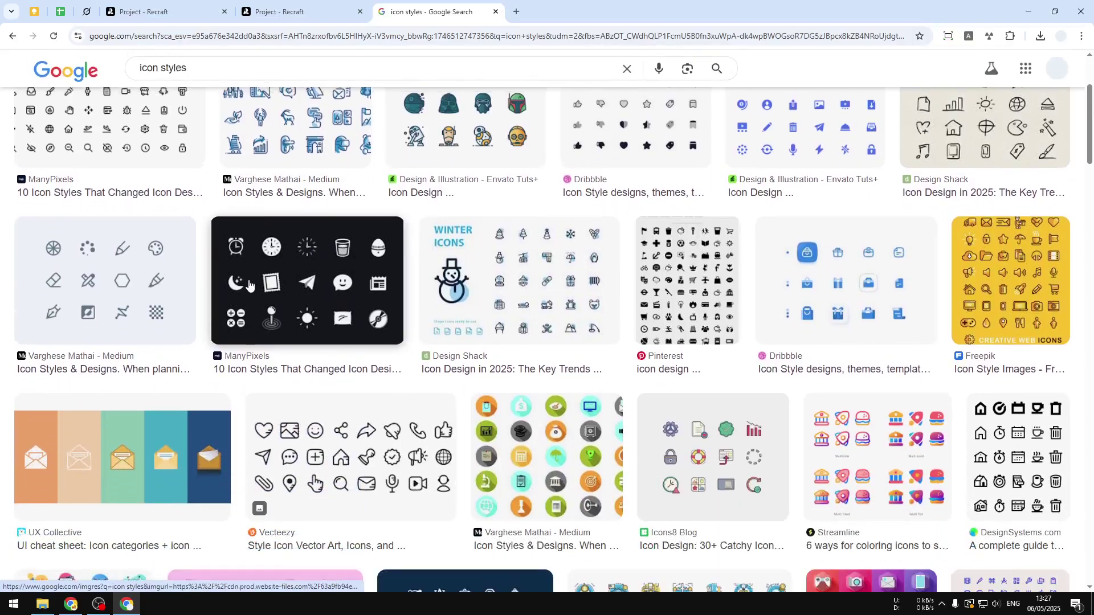
{"action": "scroll", "coordinate": [249, 283], "scroll_direction": "up", "scroll_amount": 1}
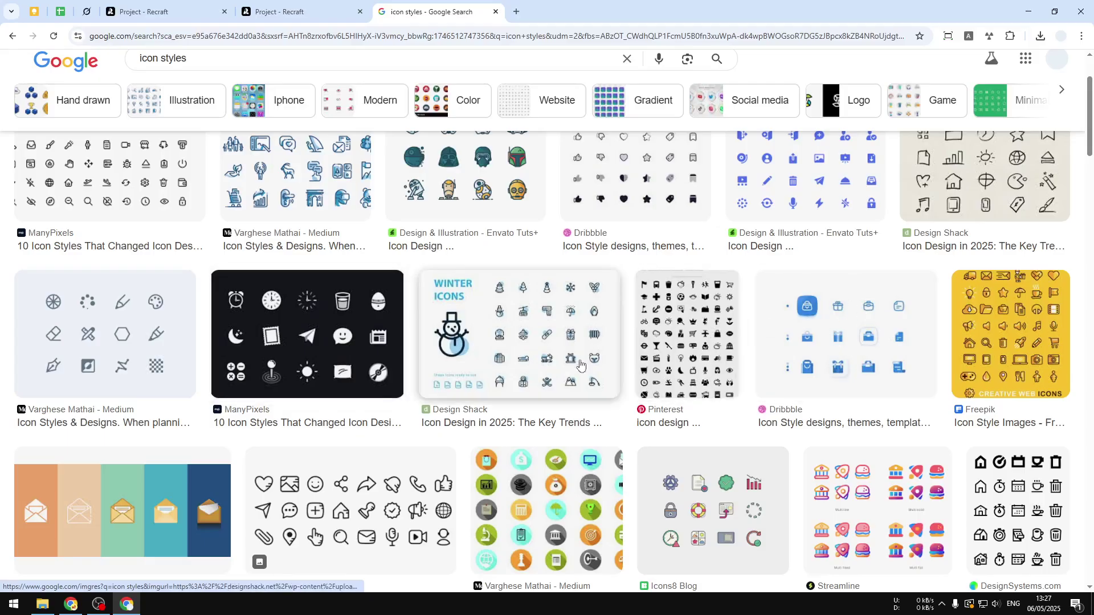
{"action": "scroll", "coordinate": [580, 365], "scroll_direction": "down", "scroll_amount": 3}
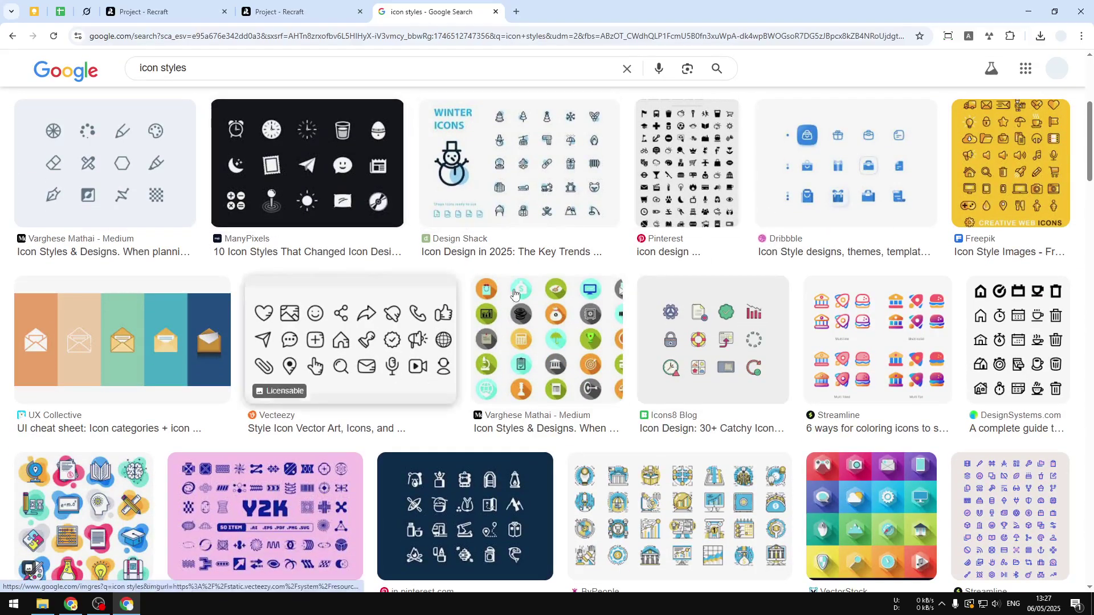
{"action": "scroll", "coordinate": [514, 294], "scroll_direction": "up", "scroll_amount": 5}
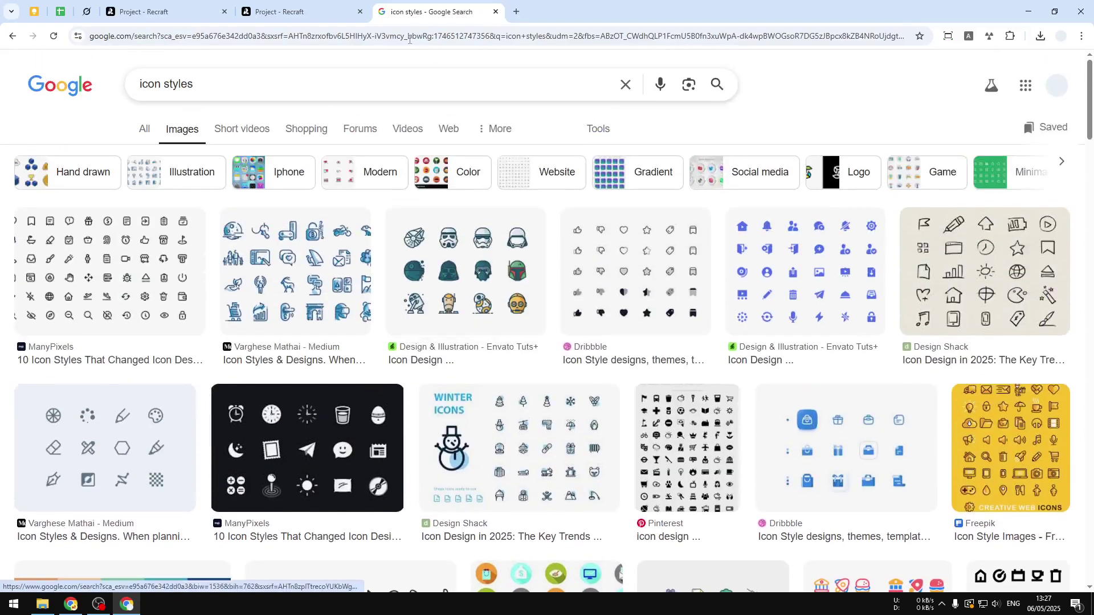
{"action": "left_click", "coordinate": [298, 16]}
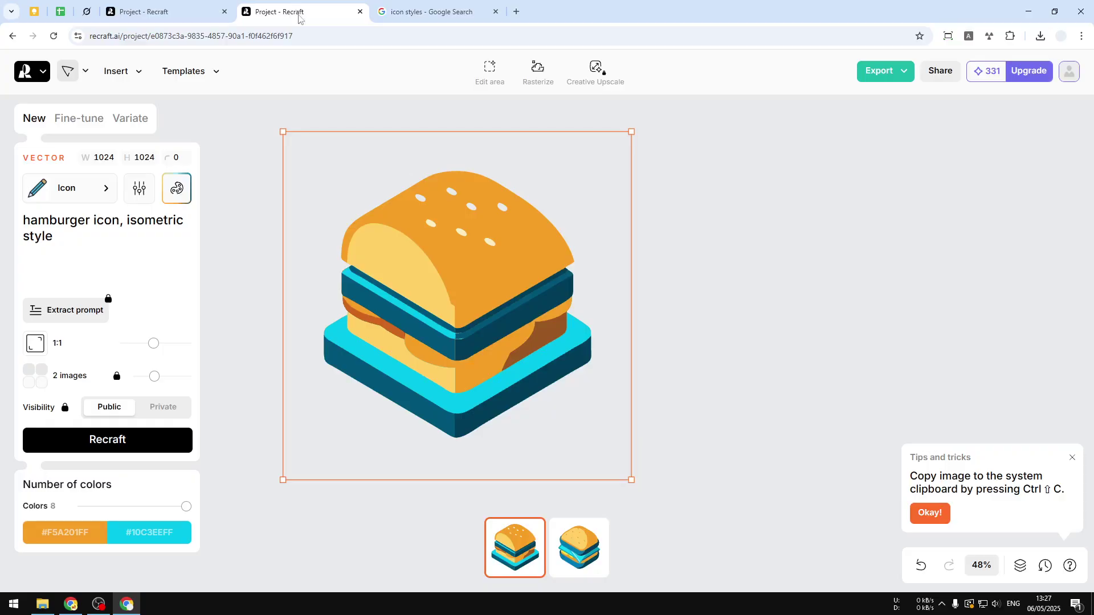
Step: Keep the first isometric hamburger and move it next to the Apple device icon set
{"action": "left_click", "coordinate": [585, 564]}
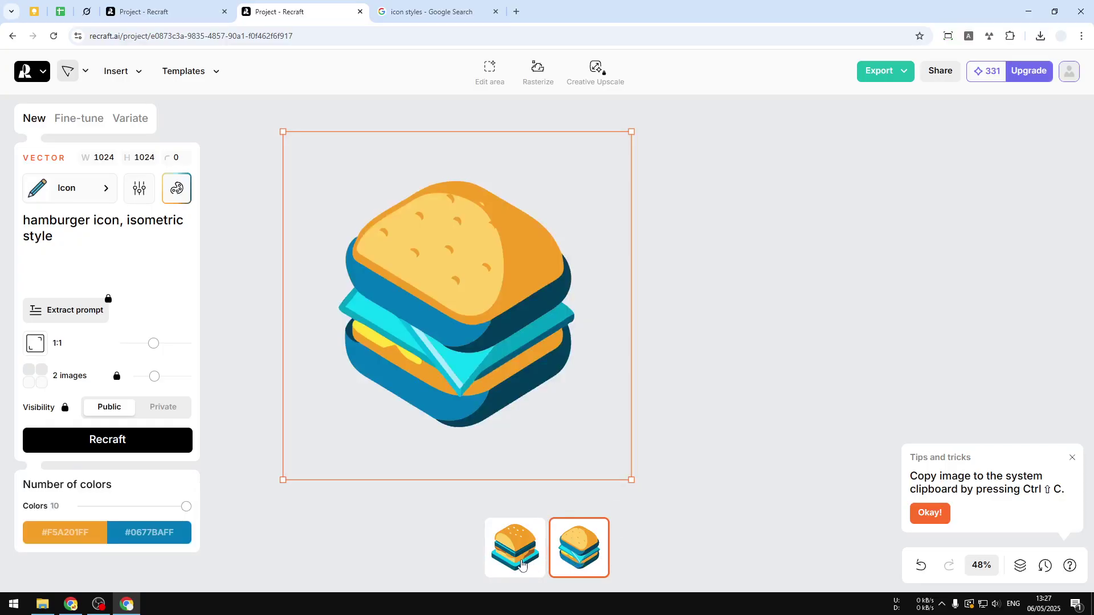
{"action": "left_click", "coordinate": [520, 564]}
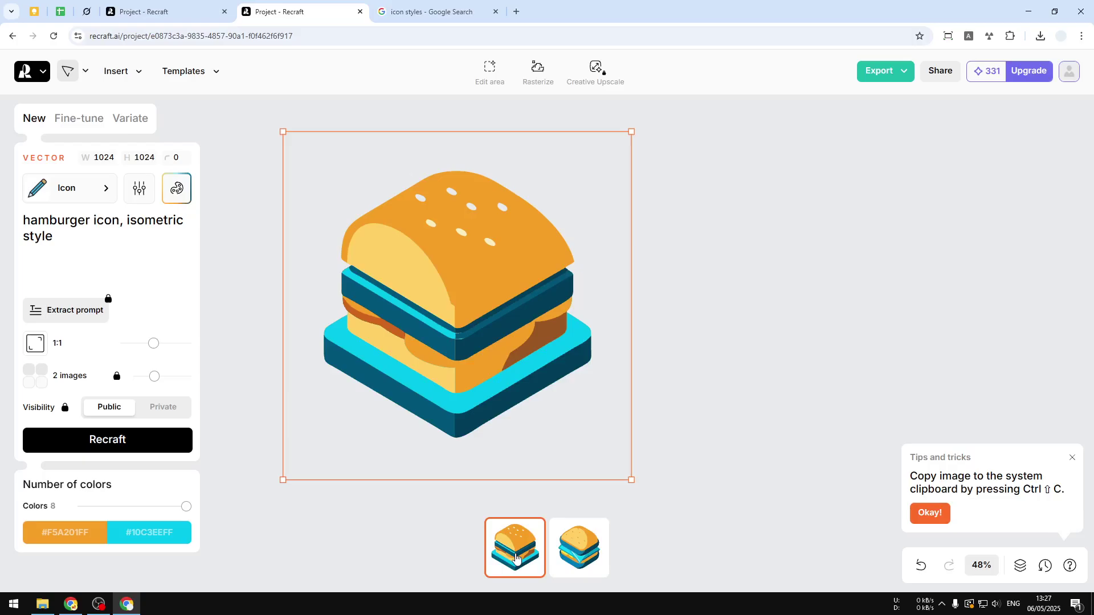
{"action": "left_click", "coordinate": [857, 357]}
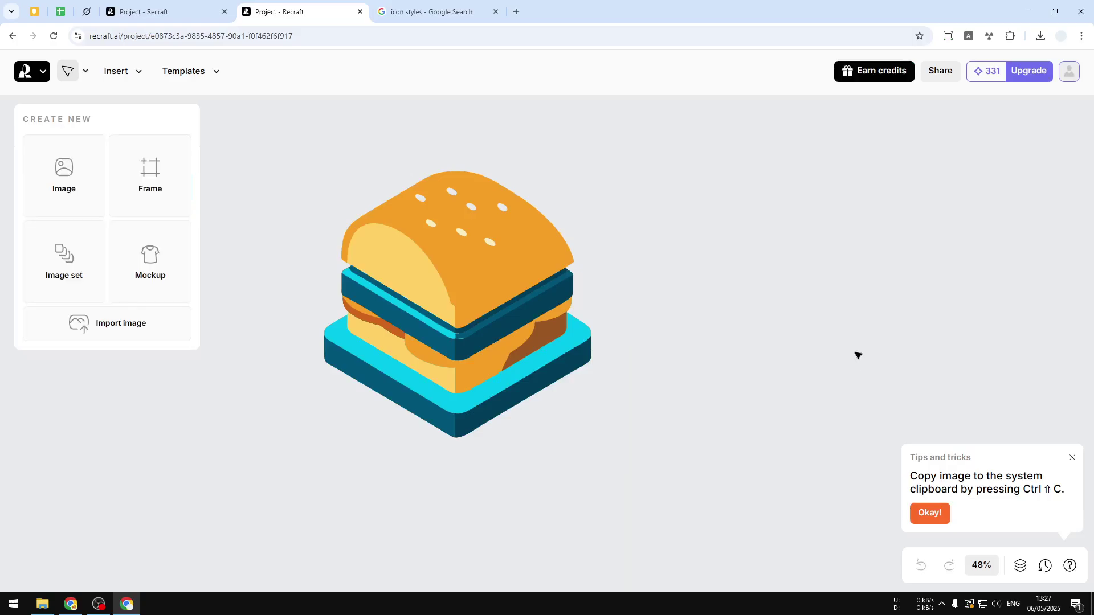
{"action": "scroll", "coordinate": [772, 336], "scroll_direction": "down", "scroll_amount": 5}
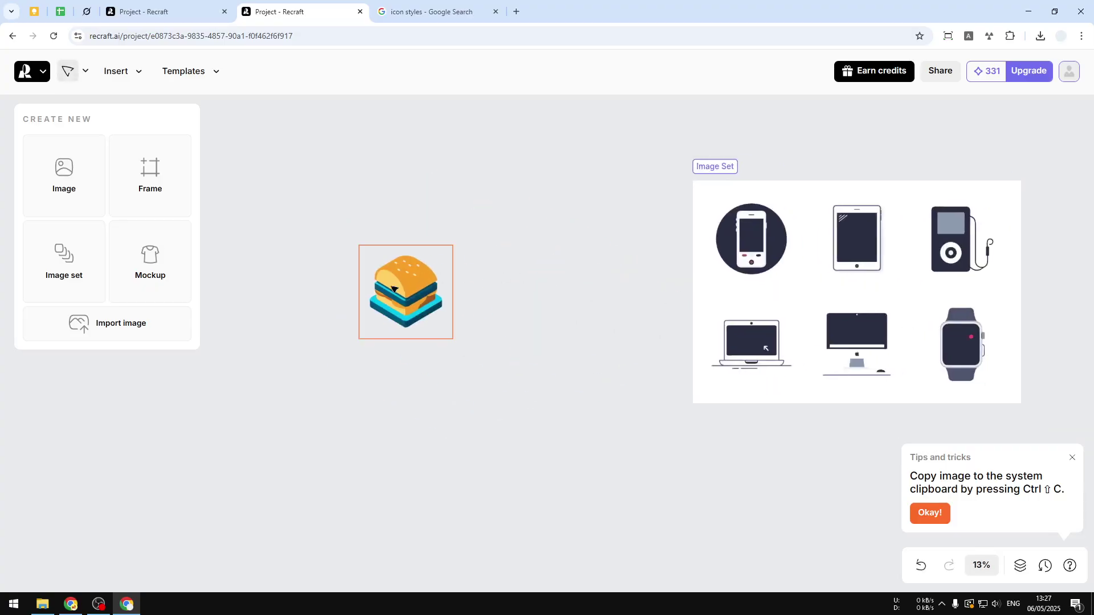
{"action": "left_click_drag", "start_coordinate": [421, 291], "coordinate": [584, 290]}
{"action": "left_click", "coordinate": [646, 429]}
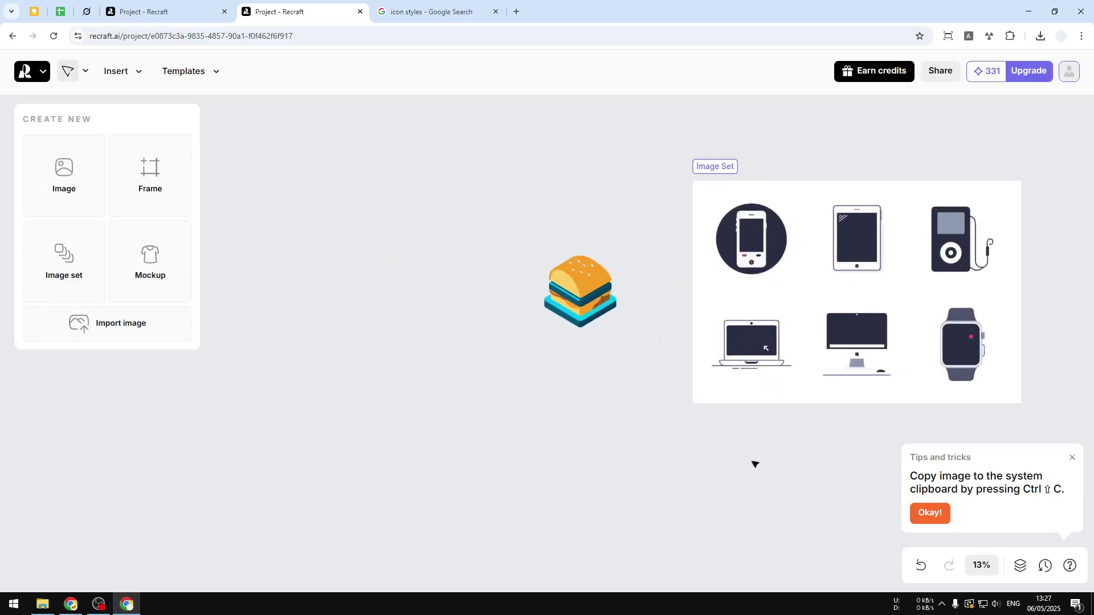
Step: Adjust the canvas view, then switch to the other project with the pastel six-icon set
{"action": "left_click_drag", "start_coordinate": [755, 464], "coordinate": [582, 471]}
{"action": "scroll", "coordinate": [669, 478], "scroll_direction": "right", "scroll_amount": 5}
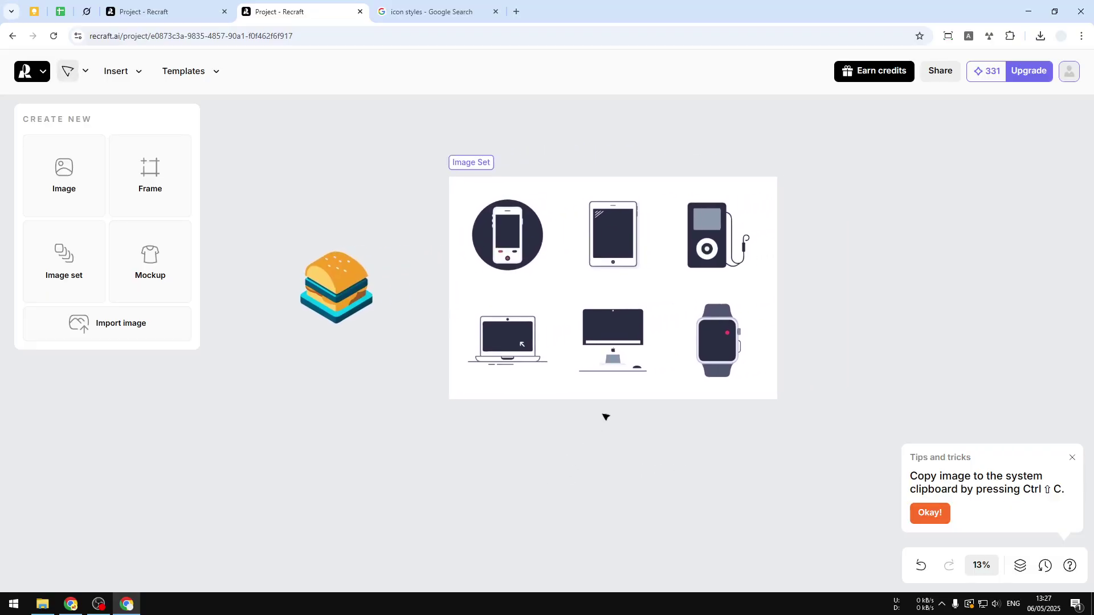
{"action": "left_click", "coordinate": [211, 5]}
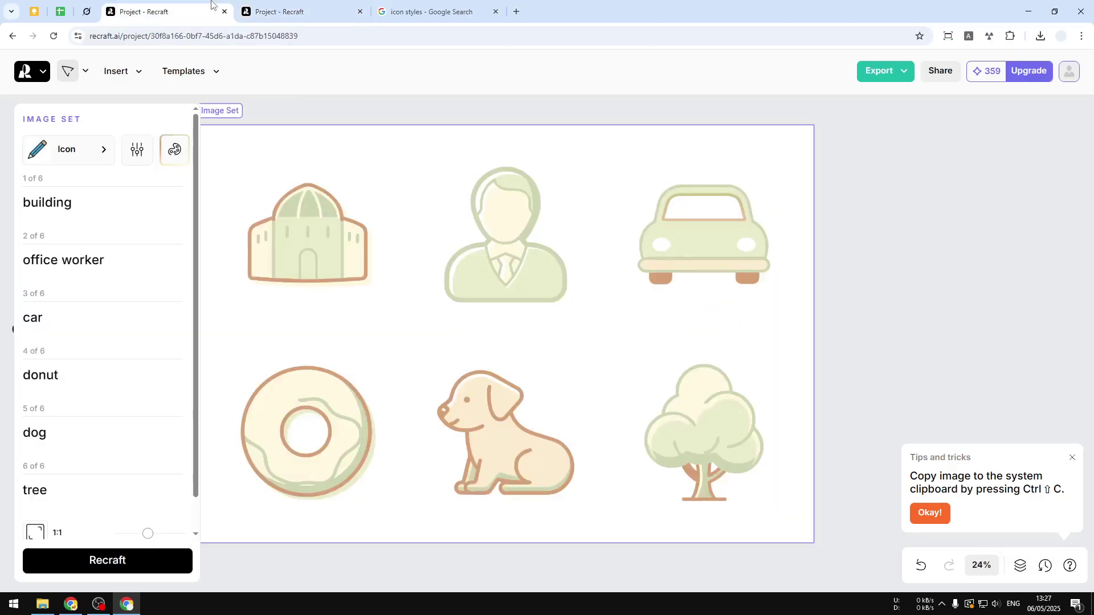
{"action": "left_click", "coordinate": [916, 343]}
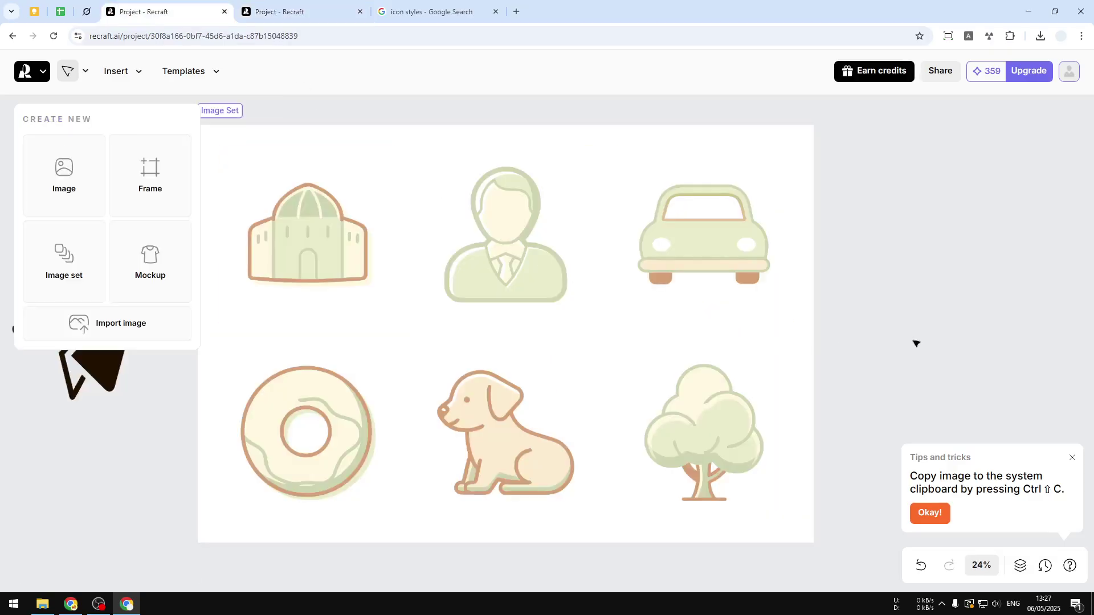